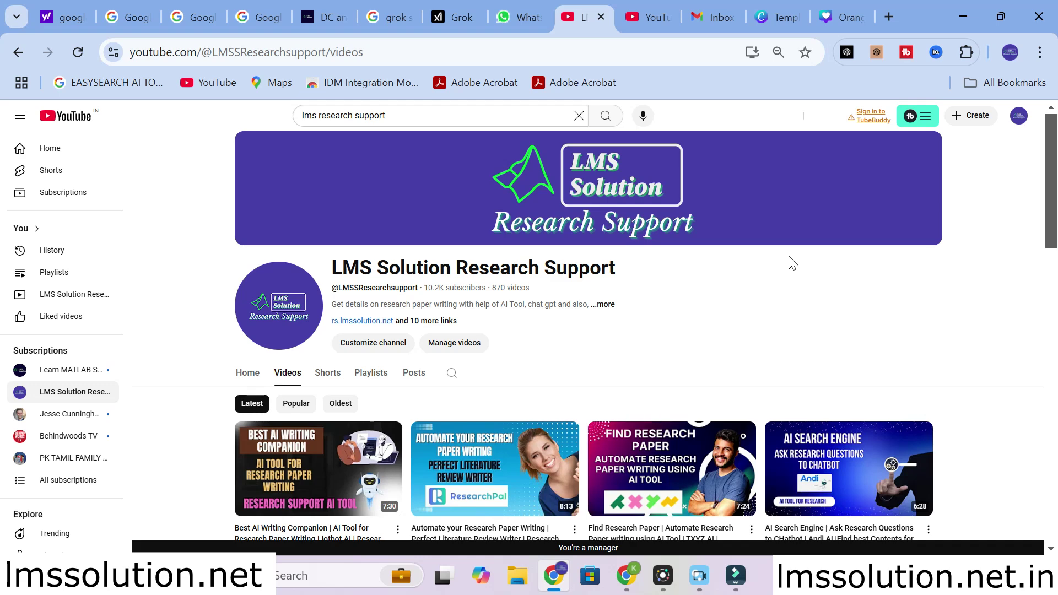
- Switch to the browser tab showing the DC and AC Microgrid Modeling workshop page
click(337, 9)
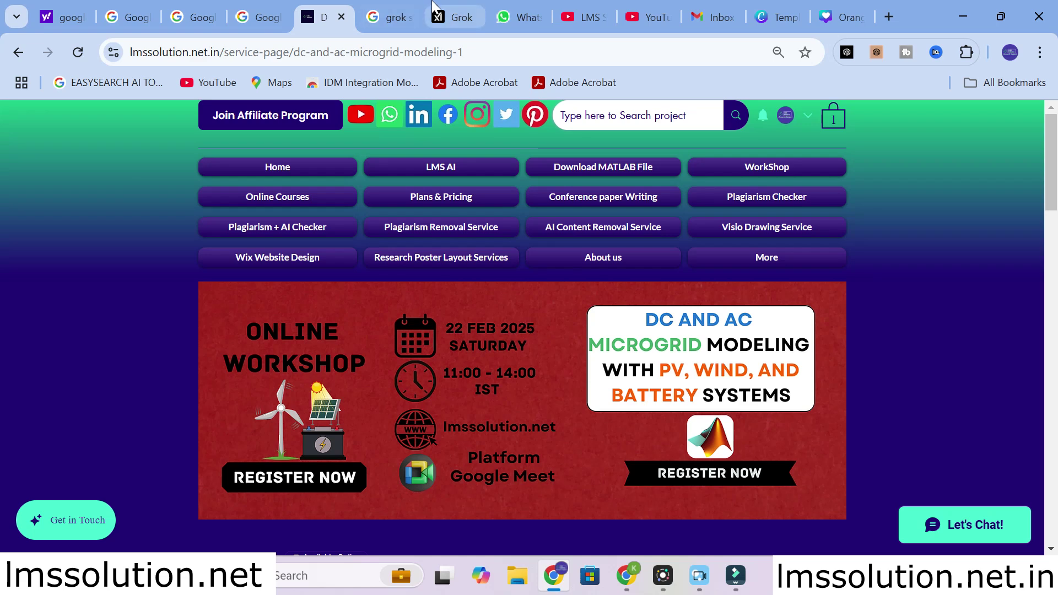
- Switch to the Grok tab to bring up the Grok home page
click(457, 8)
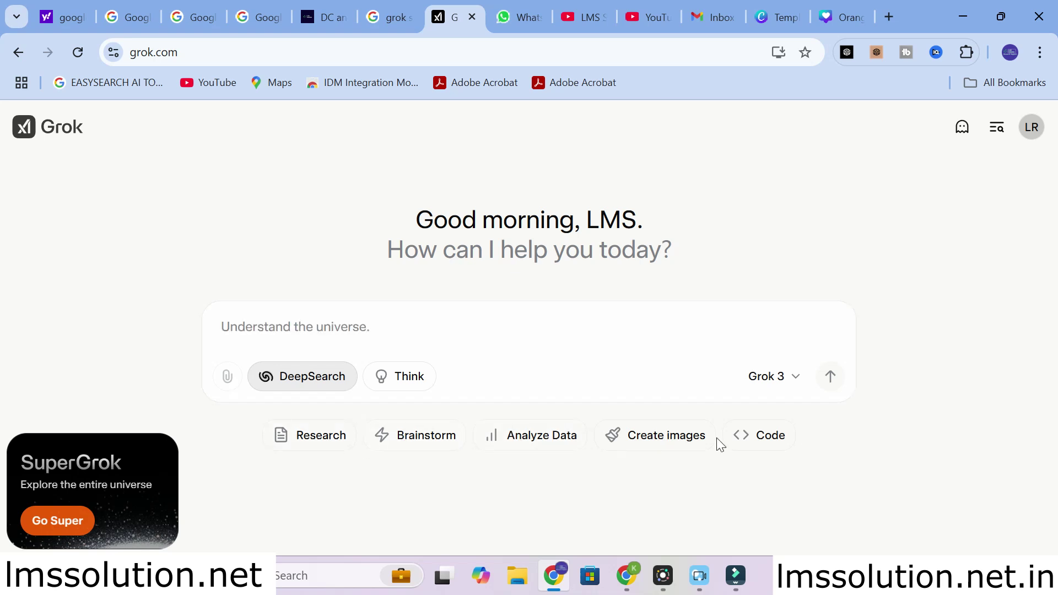
- Send a Research prompt: 'recent improvement in renewable energy usage in power sector'
click(310, 447)
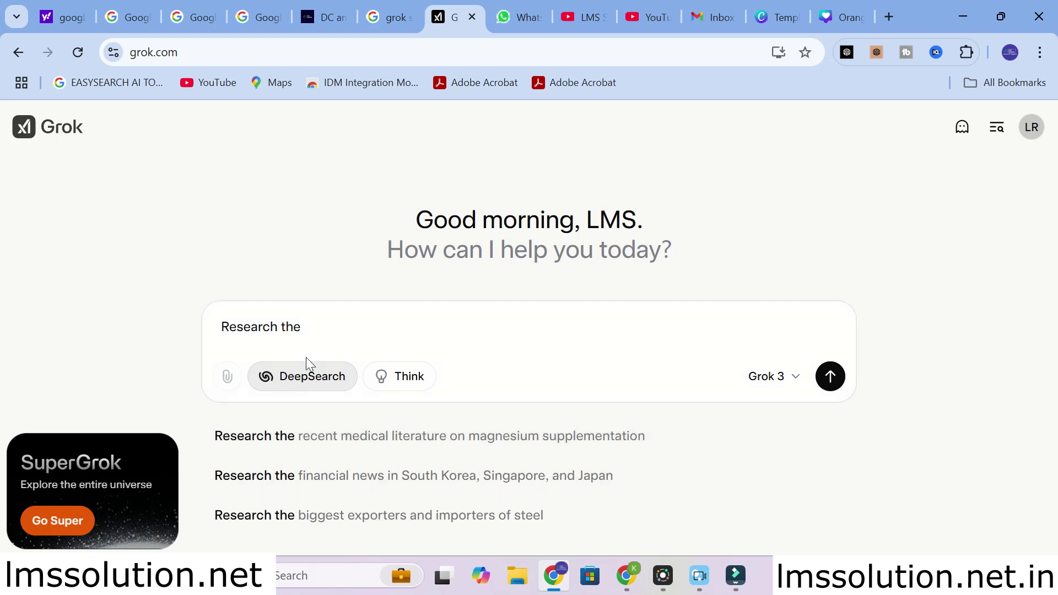
click(339, 333)
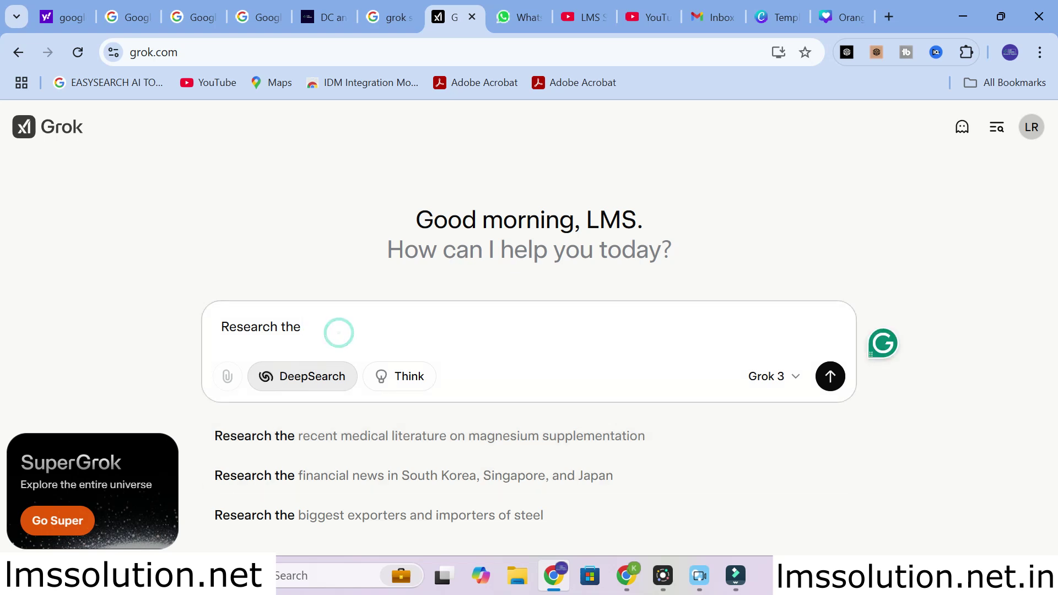
text(re)
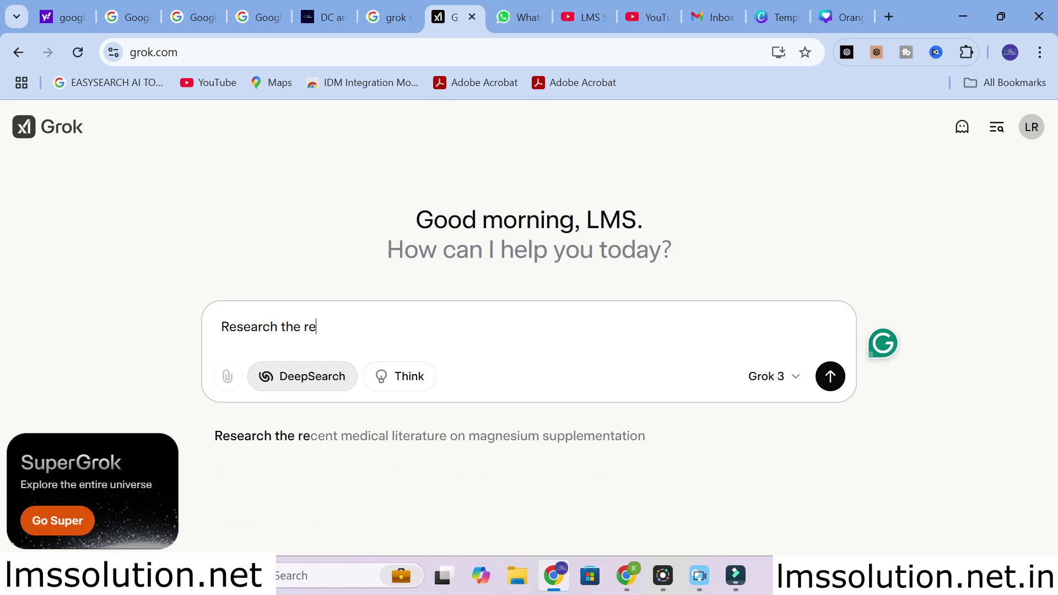
text(cent imp)
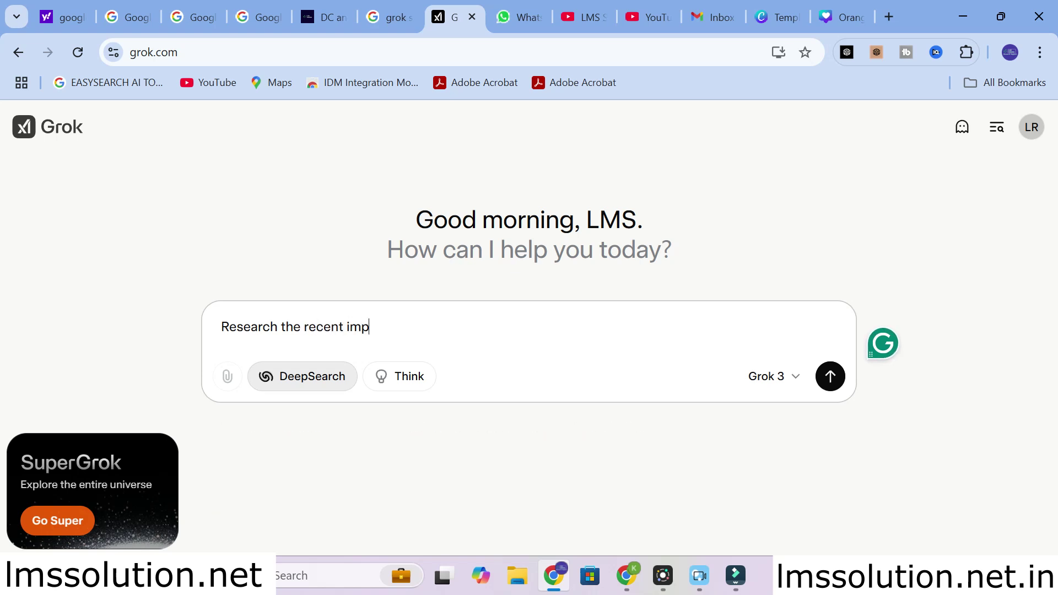
text(rovement in rene)
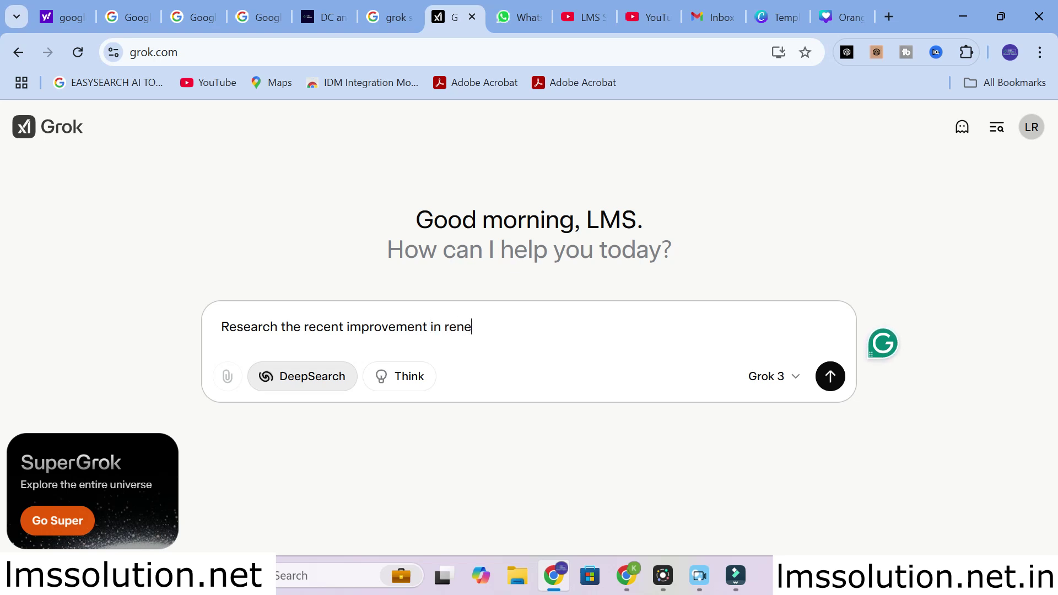
text(wable energy u)
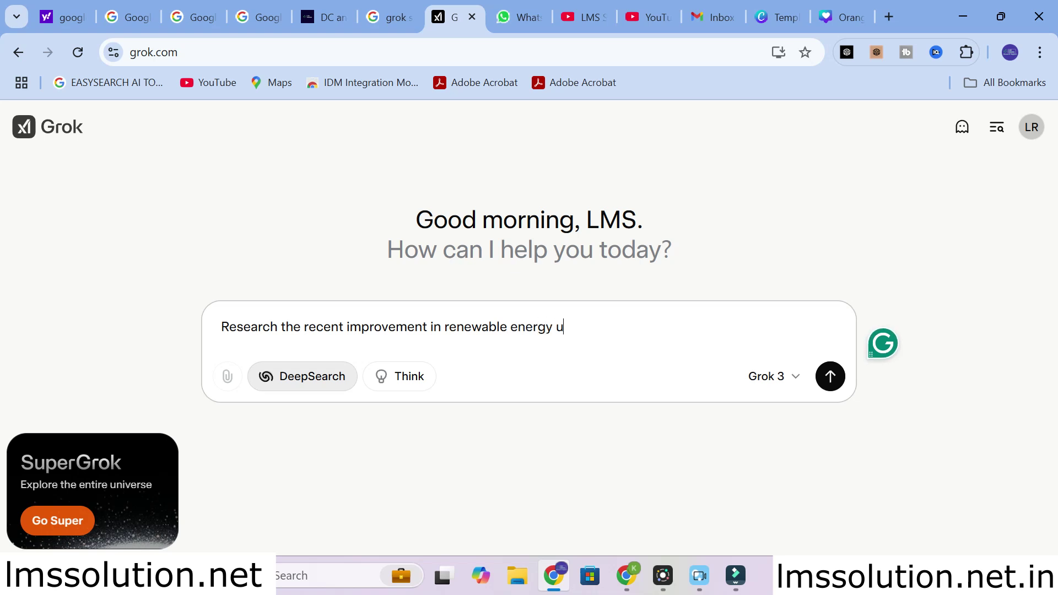
text(sage in power sector)
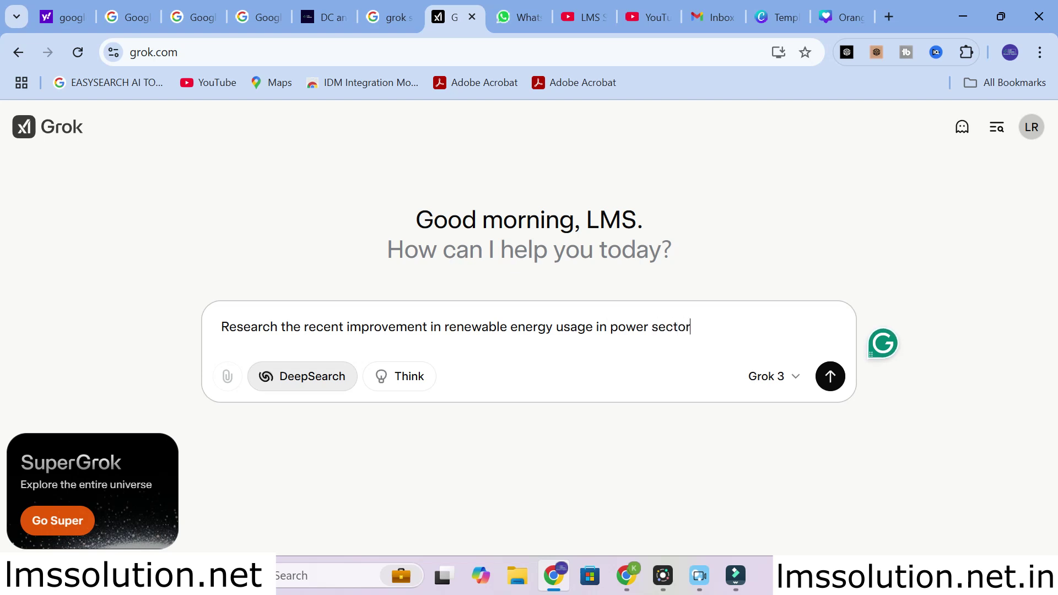
key(Return)
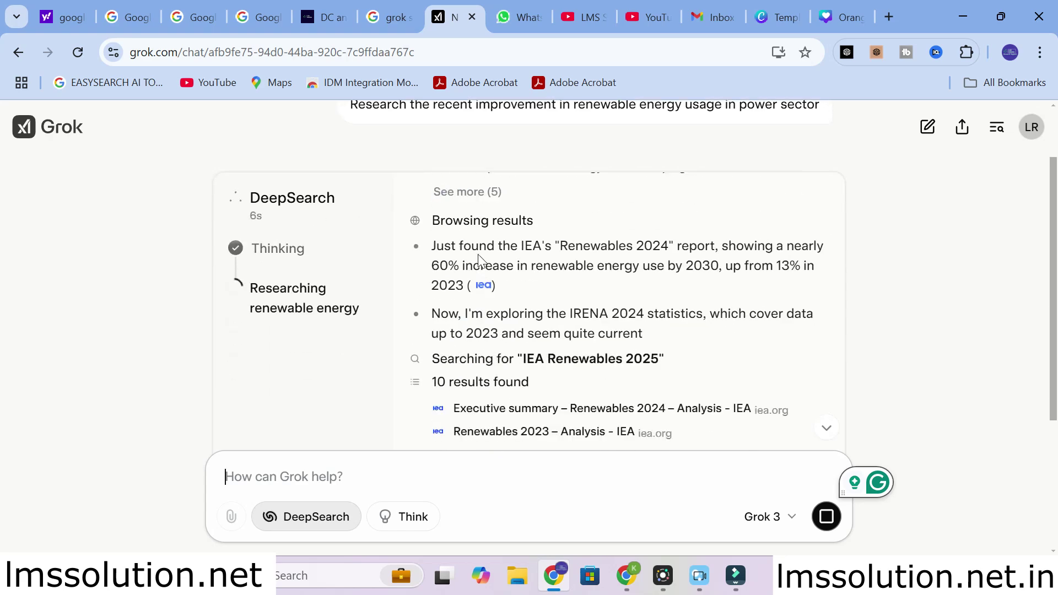
scroll(484, 264, up, 5)
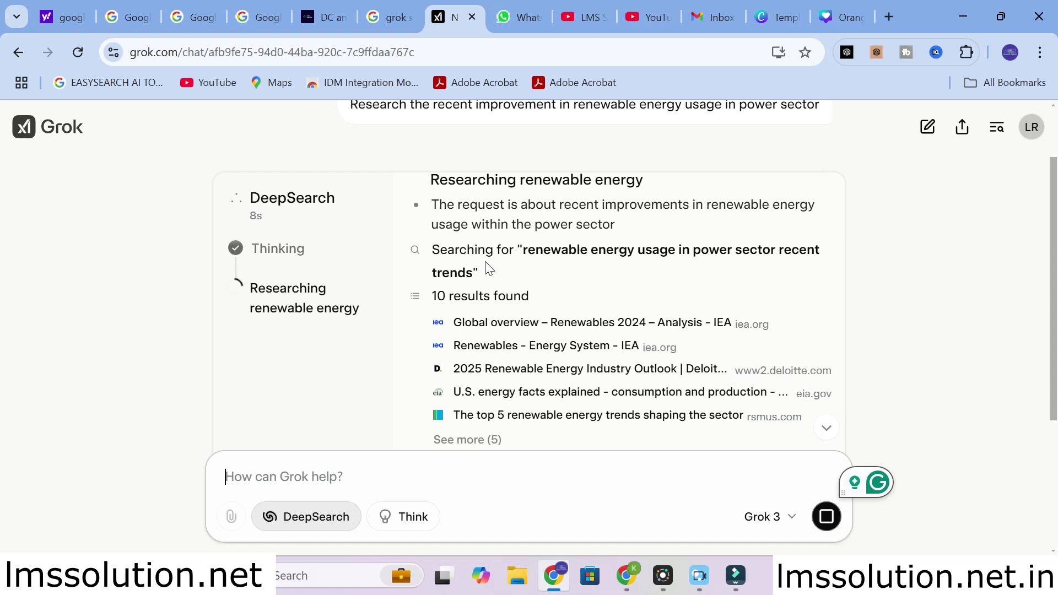
scroll(488, 269, up, 2)
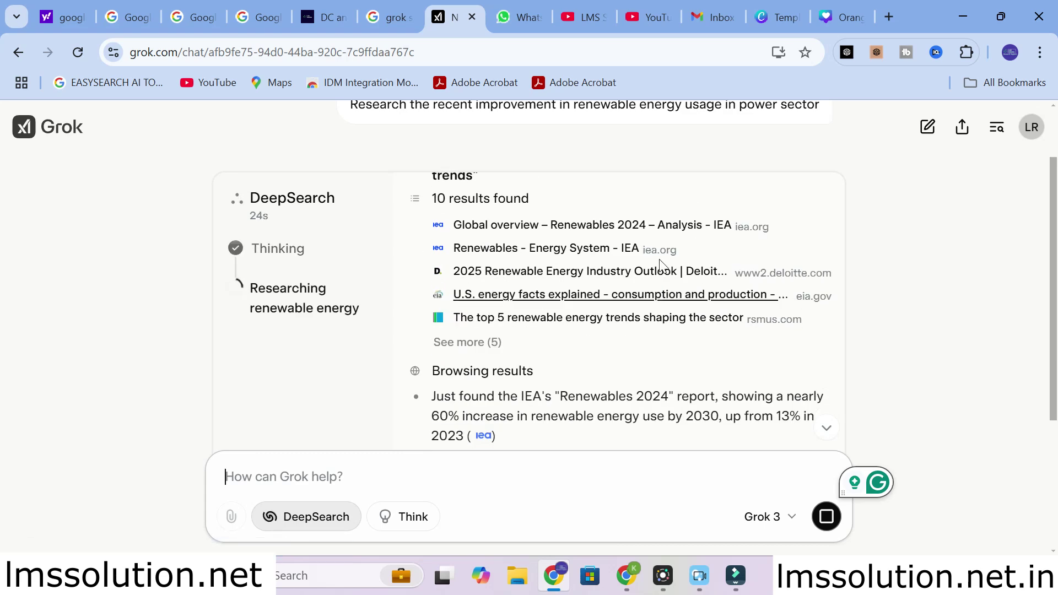
- Open the IEA Renewables 2024 Global overview source in a new tab, view it, then return to Grok
right_click(522, 234)
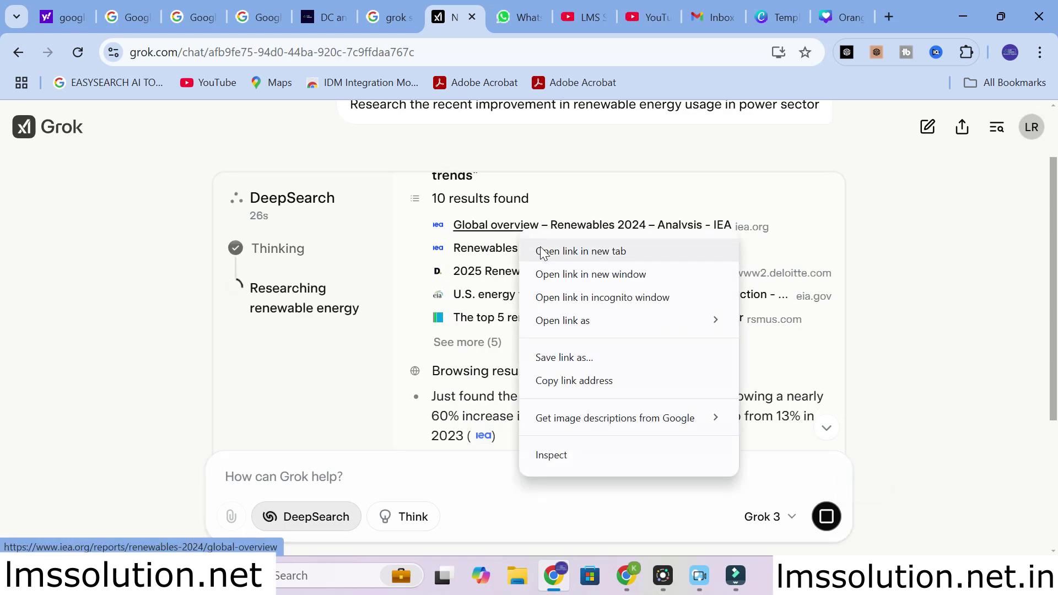
click(539, 249)
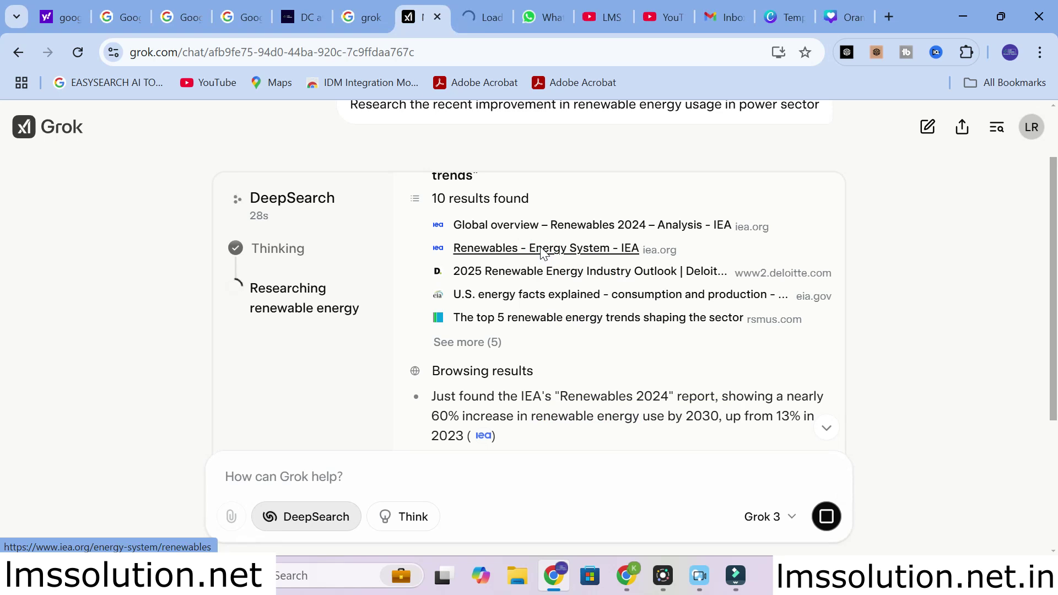
click(490, 7)
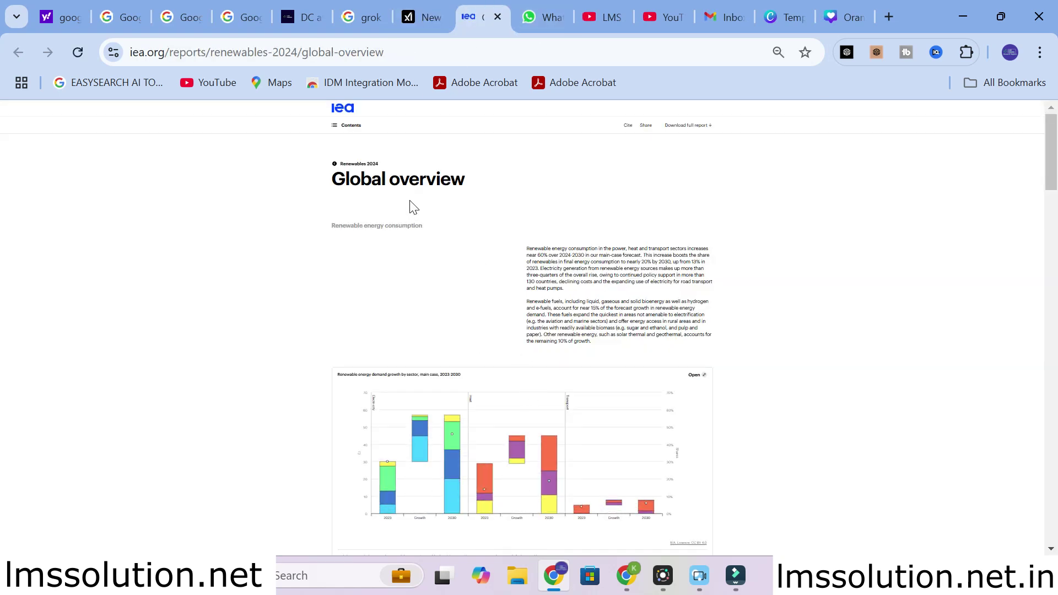
scroll(652, 286, up, 3)
scroll(652, 286, down, 2)
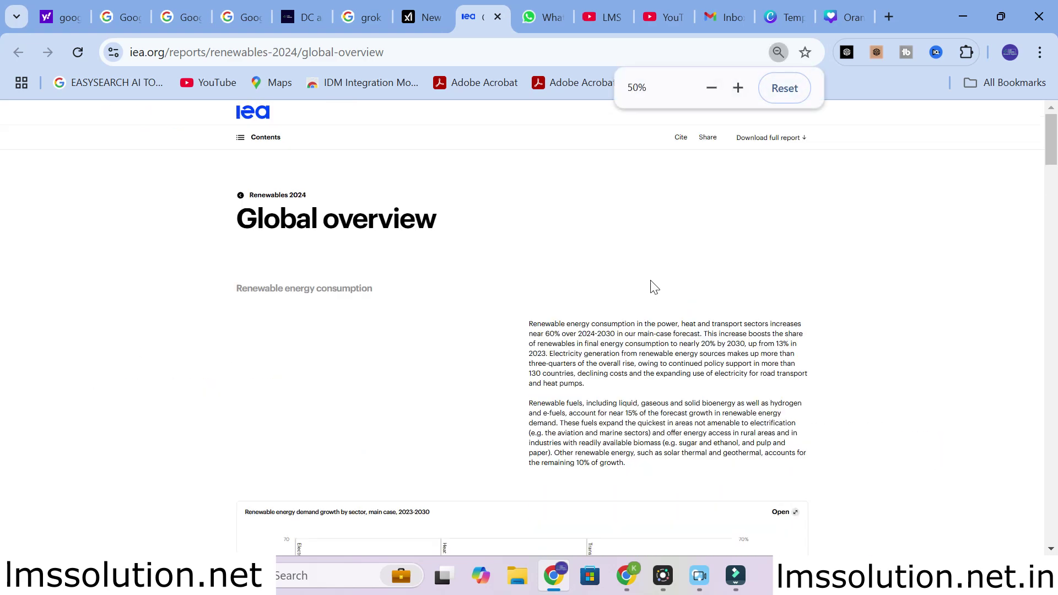
scroll(709, 390, up, 1)
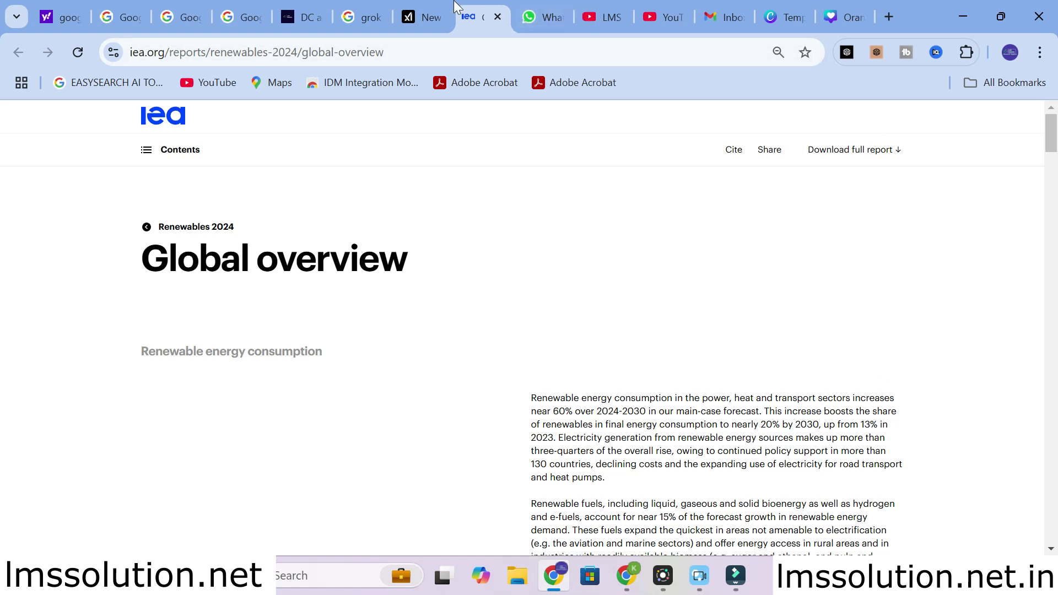
click(422, 5)
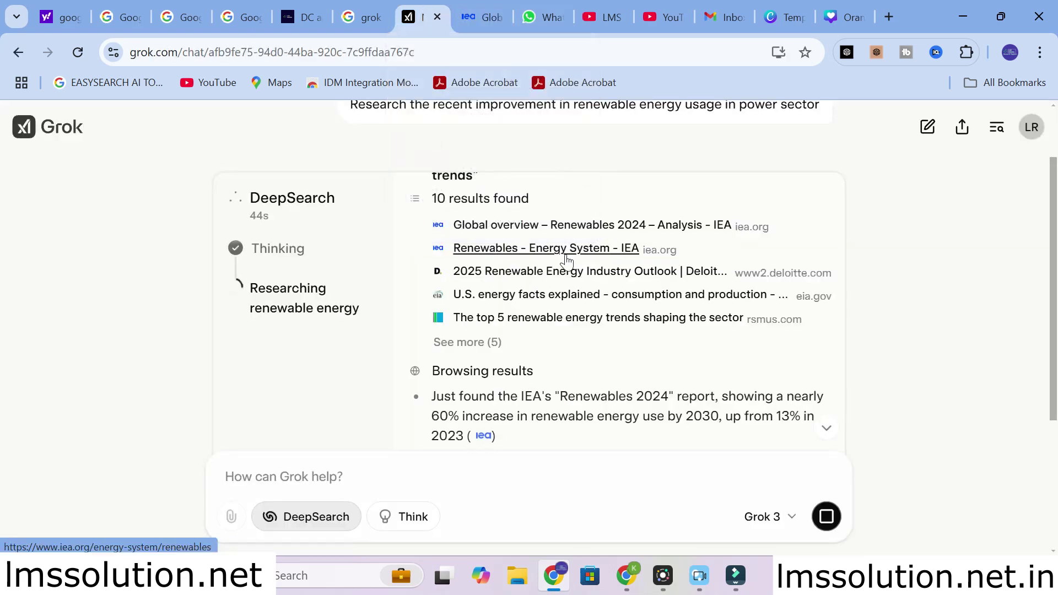
- Expand 'See more (5)' and scroll through the Search Results side panel
click(457, 342)
scroll(809, 267, down, 4)
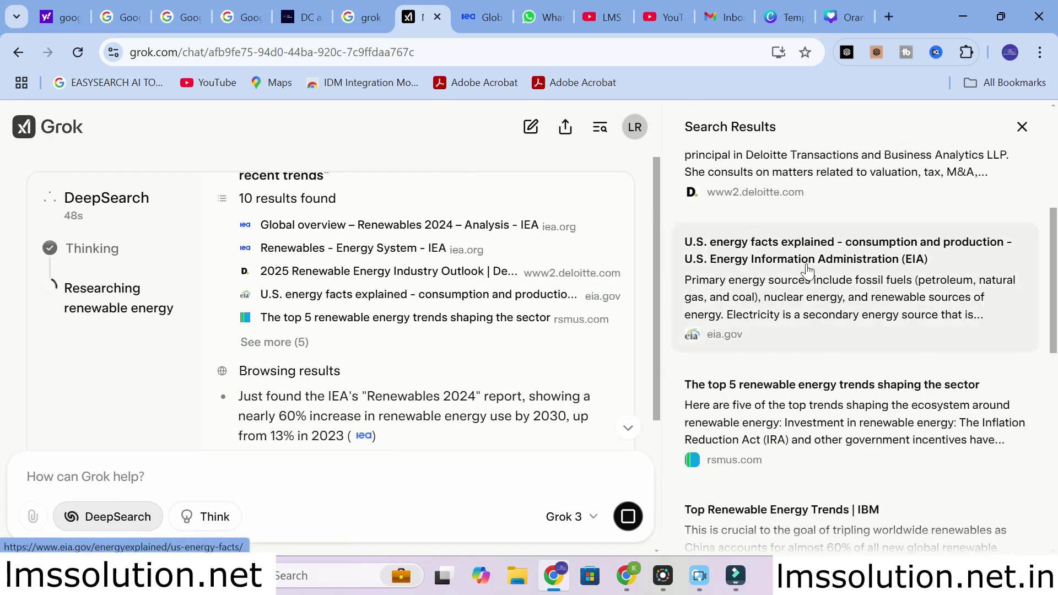
scroll(807, 270, down, 5)
scroll(807, 270, down, 1)
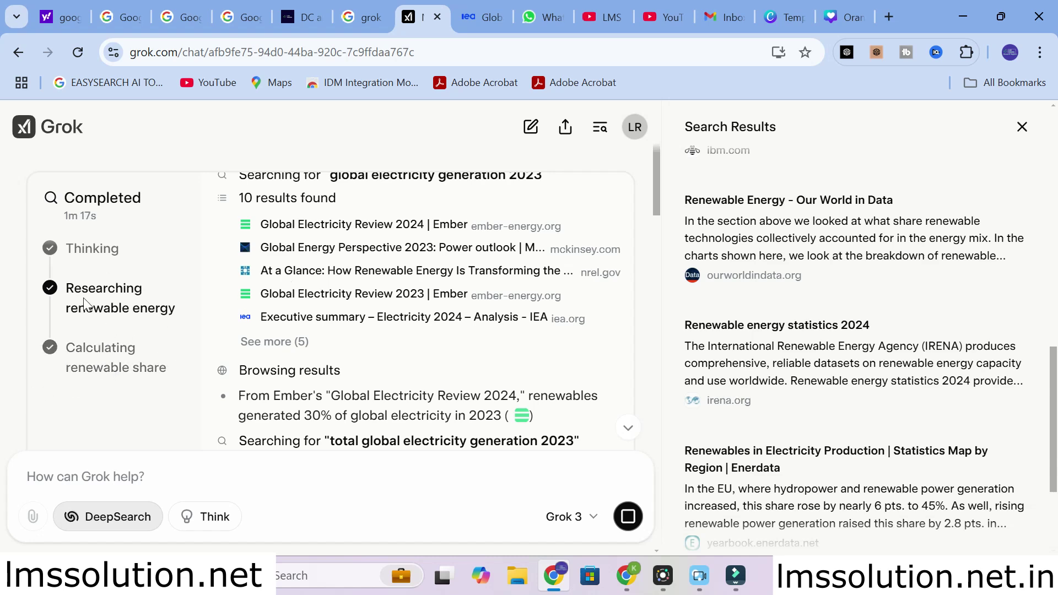
scroll(88, 303, down, 3)
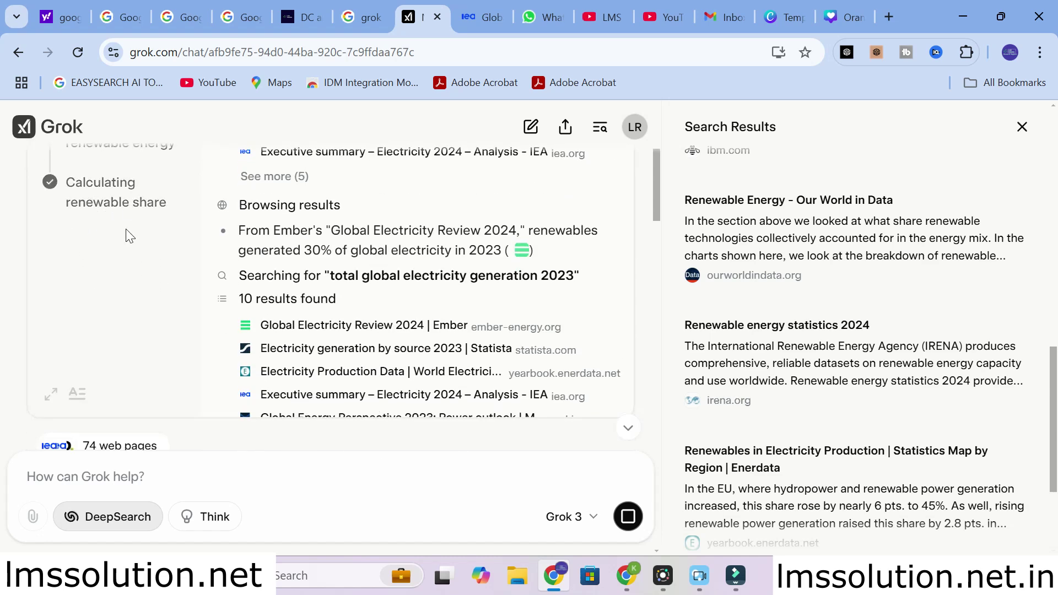
scroll(377, 270, down, 5)
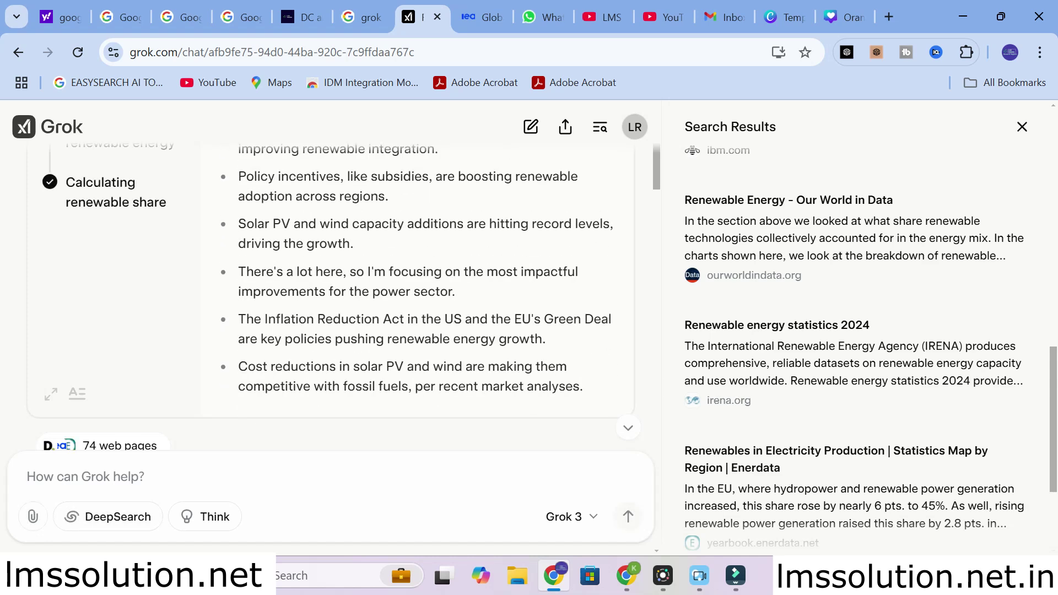
scroll(373, 267, down, 6)
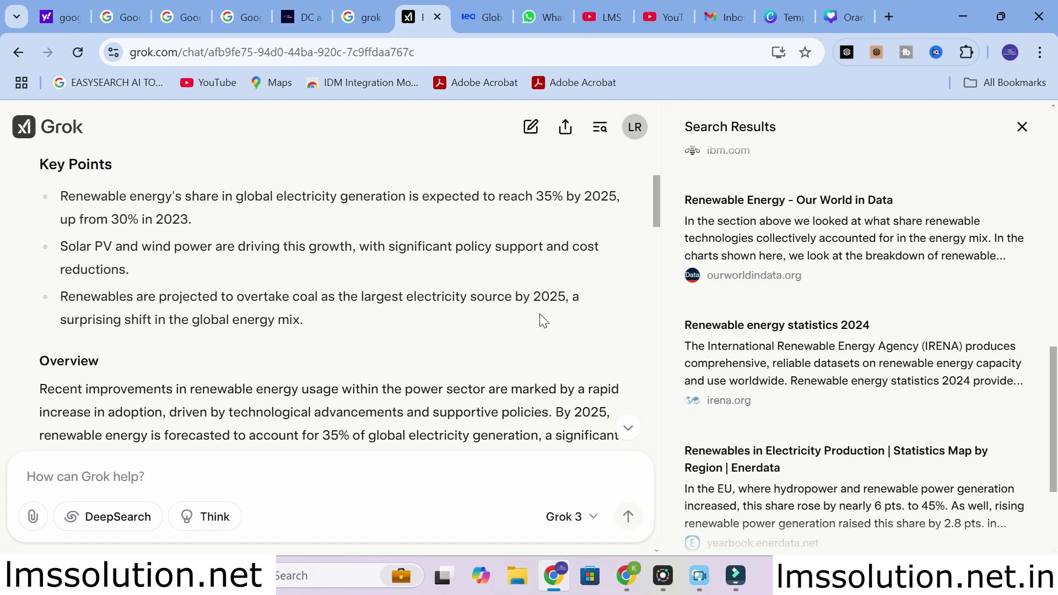
scroll(156, 263, down, 3)
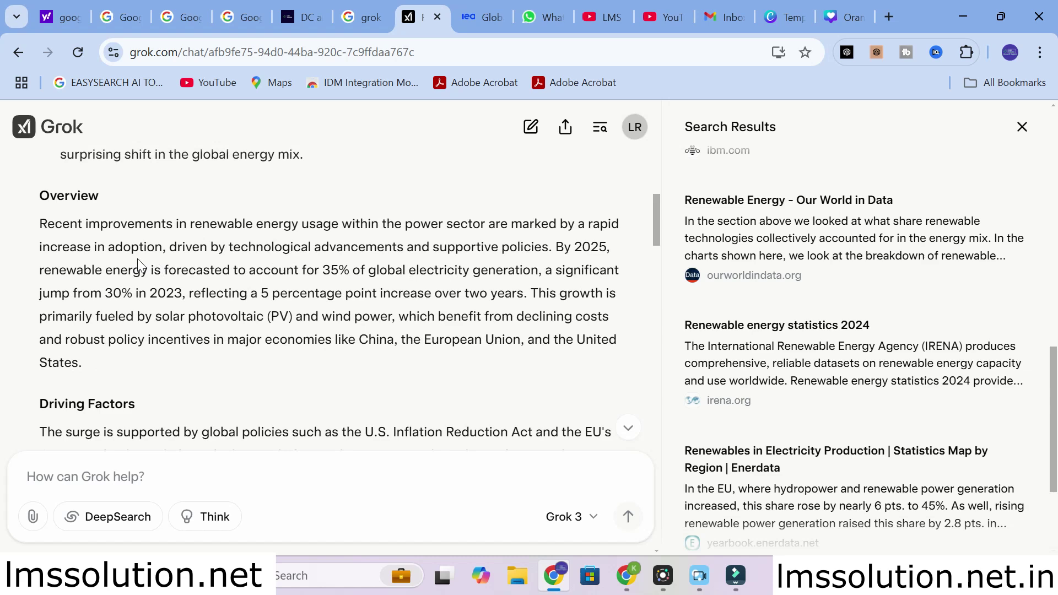
scroll(182, 317, down, 8)
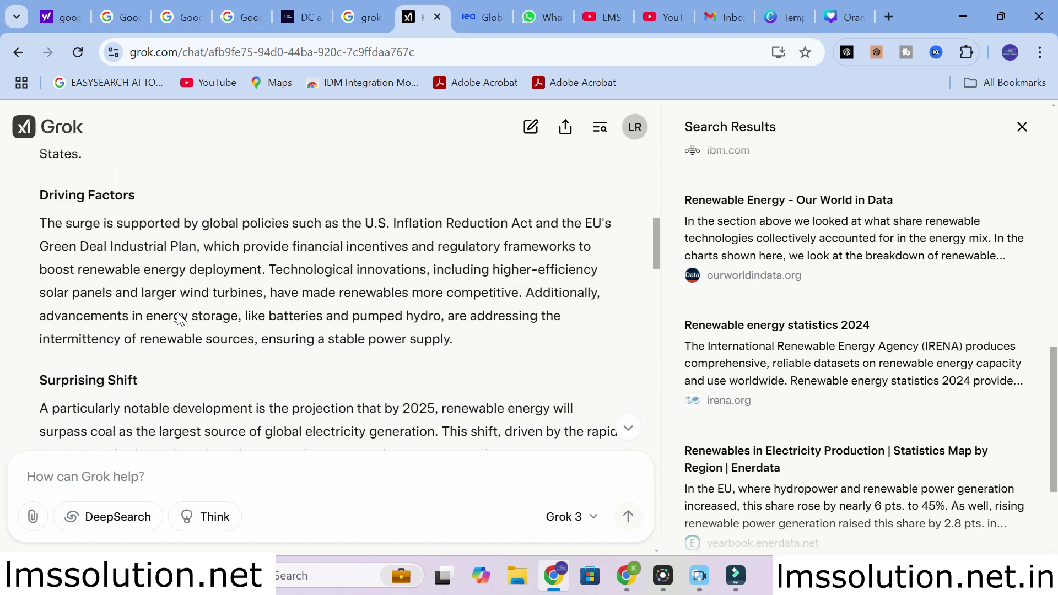
scroll(183, 188, down, 4)
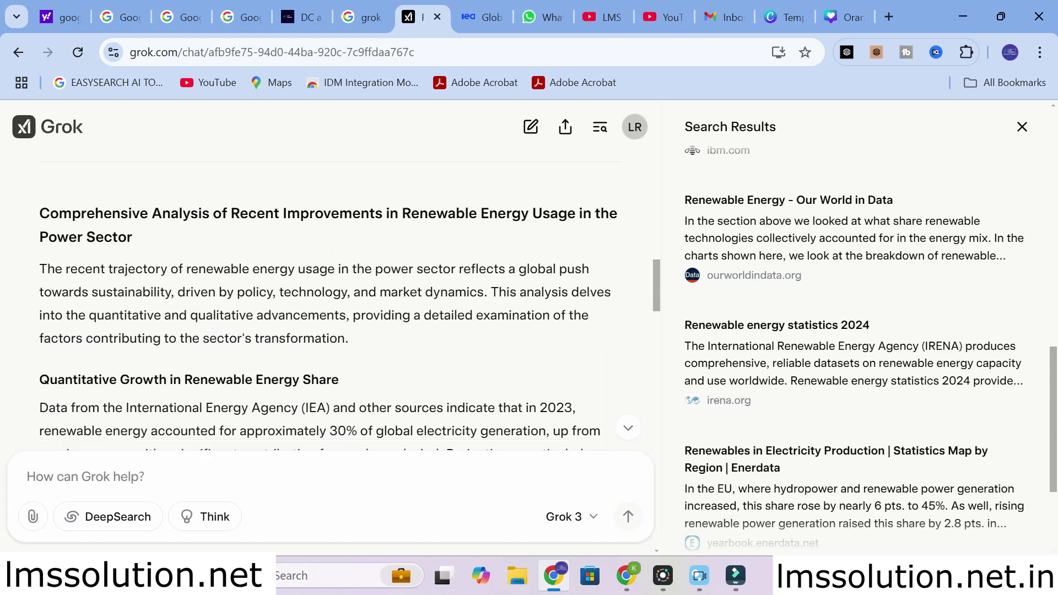
scroll(17, 255, up, 1)
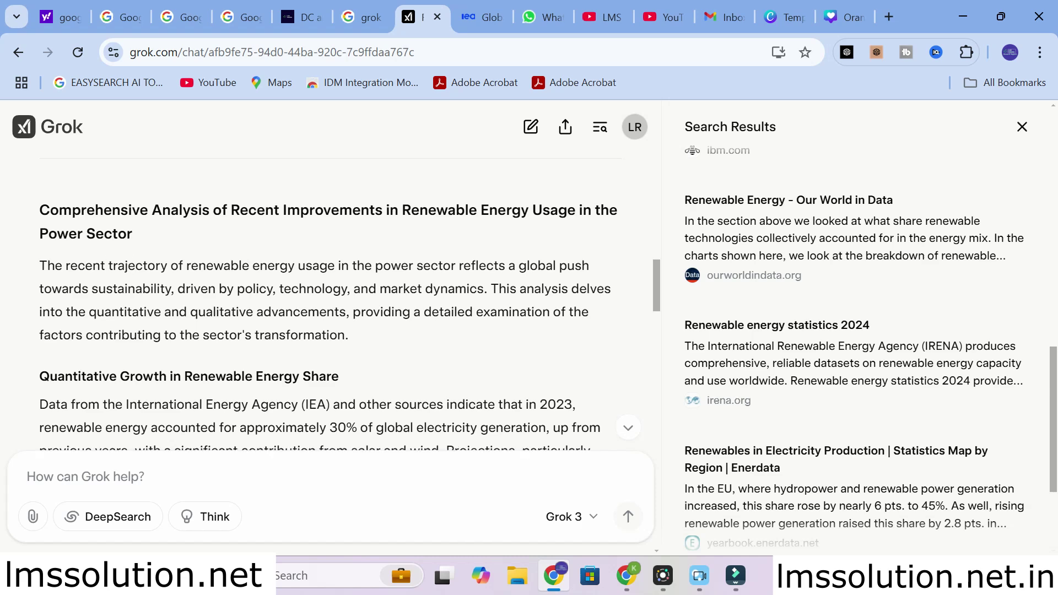
scroll(330, 298, down, 3)
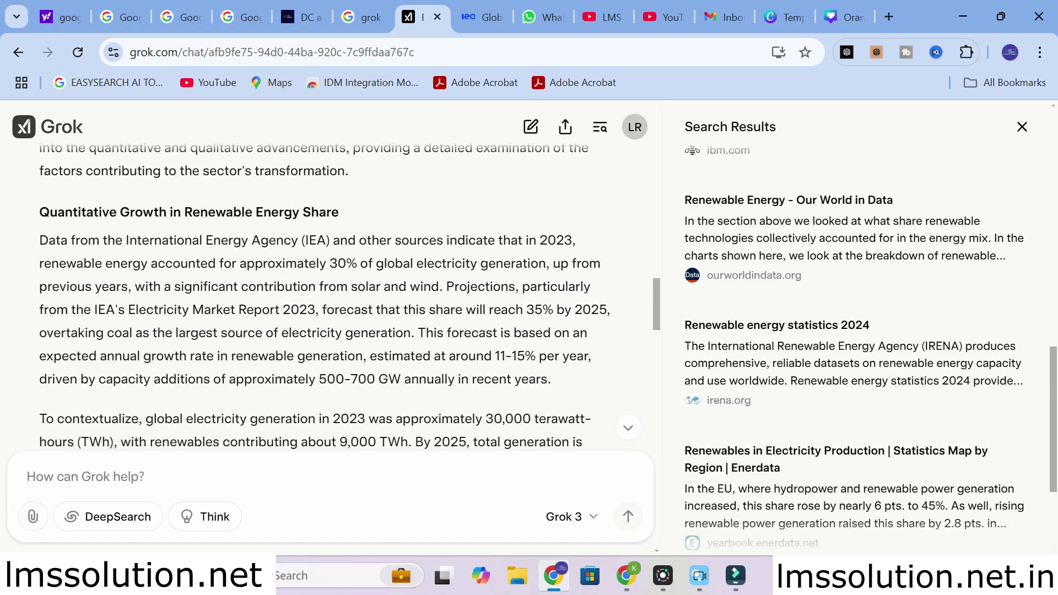
scroll(190, 304, down, 4)
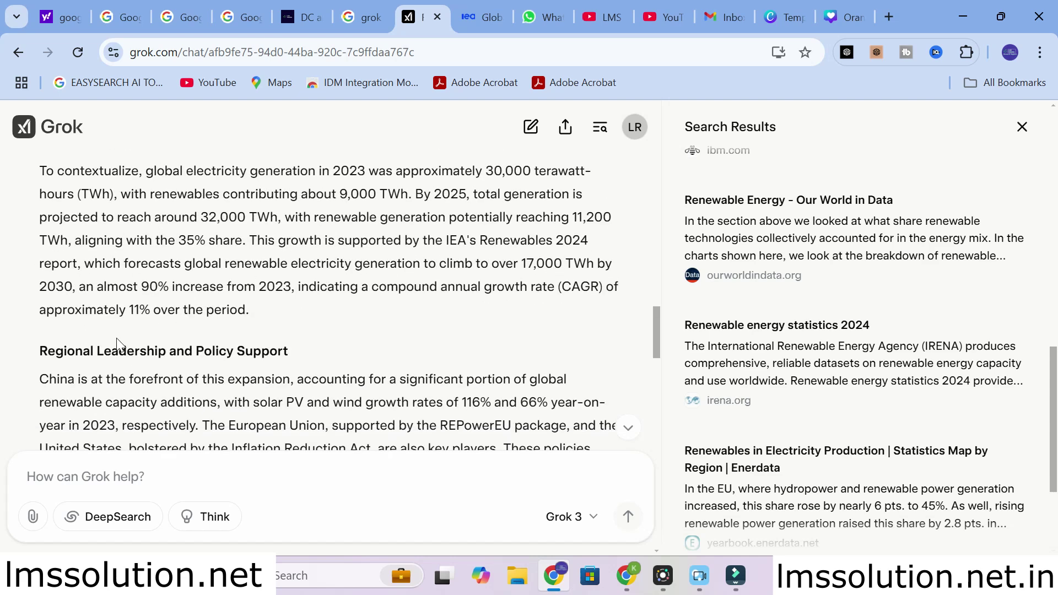
scroll(331, 297, down, 6)
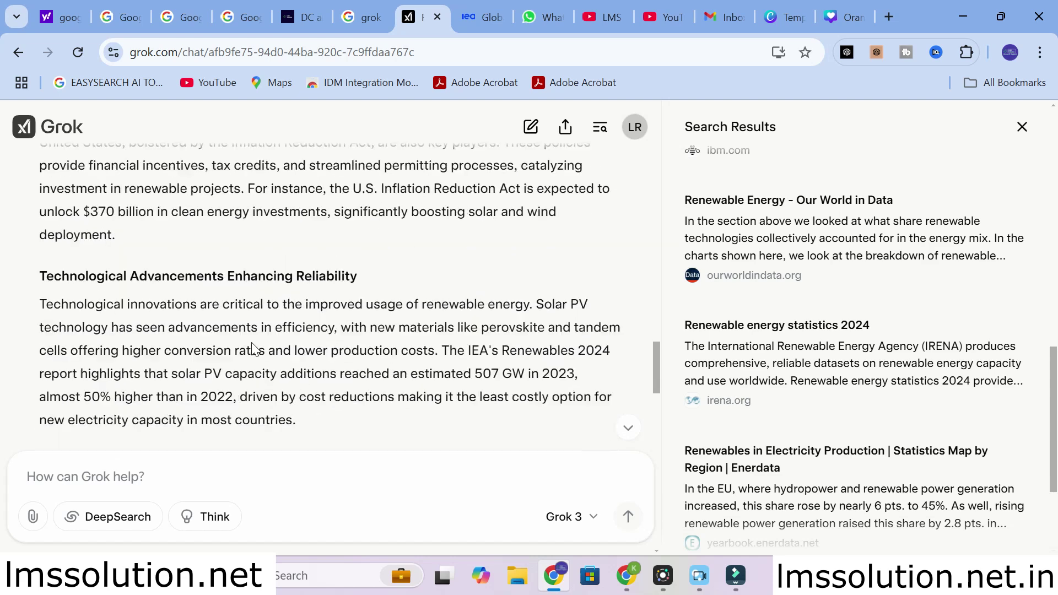
scroll(330, 297, down, 10)
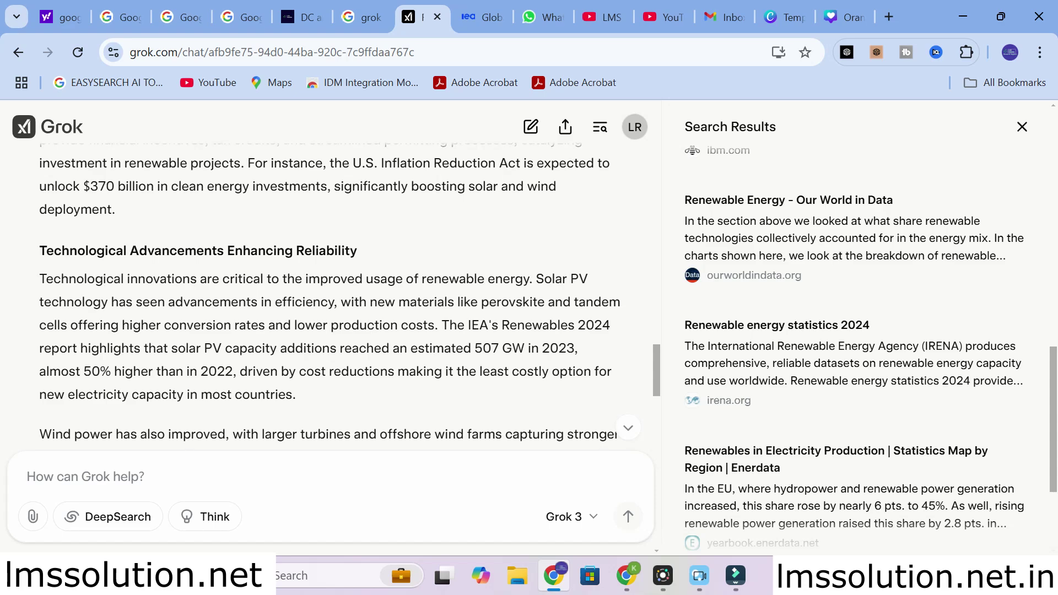
scroll(351, 298, up, 2)
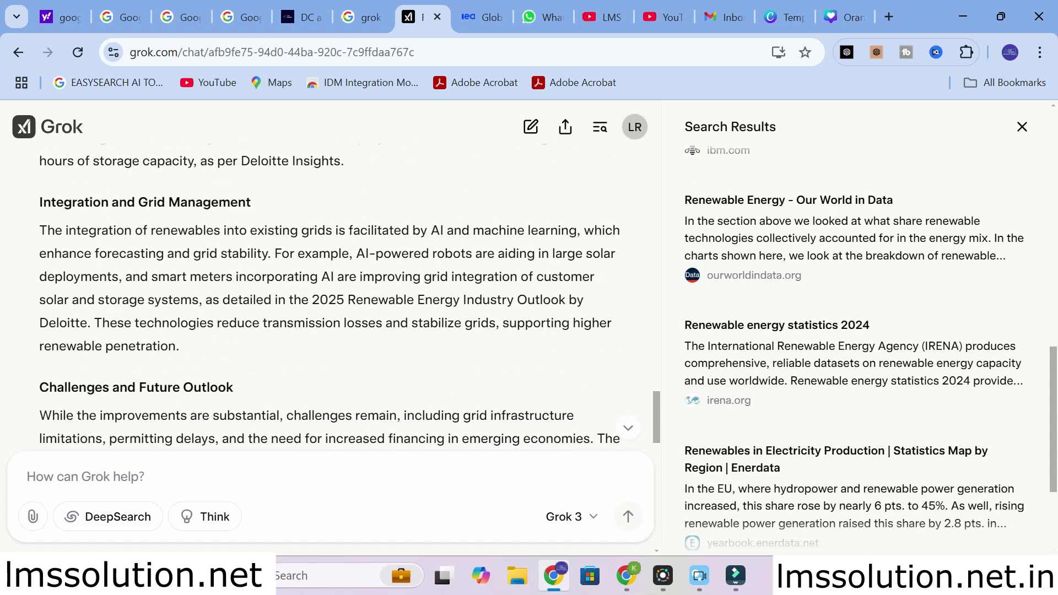
scroll(96, 264, down, 3)
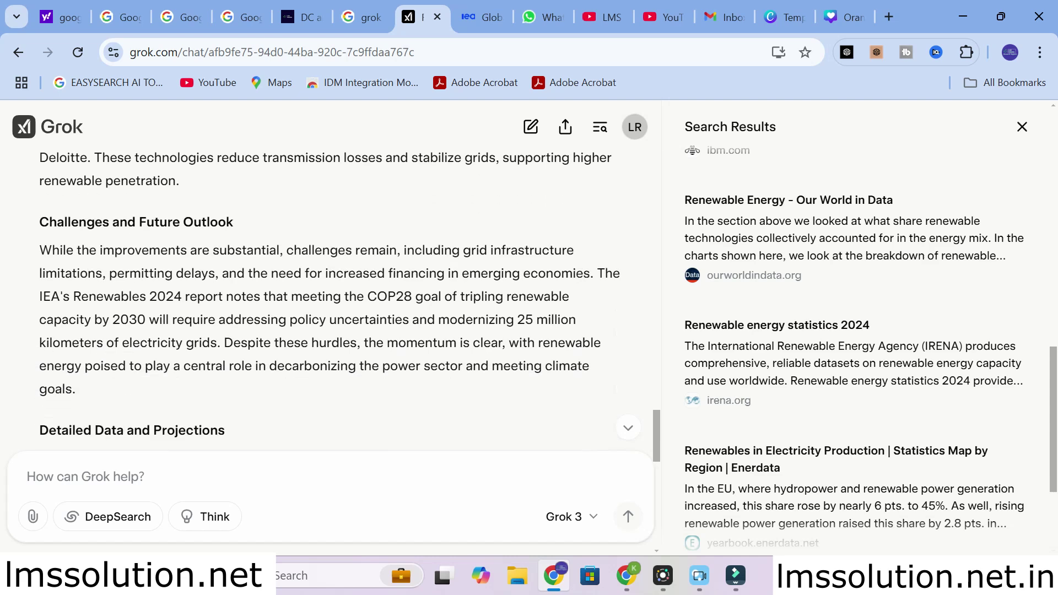
scroll(309, 234, down, 2)
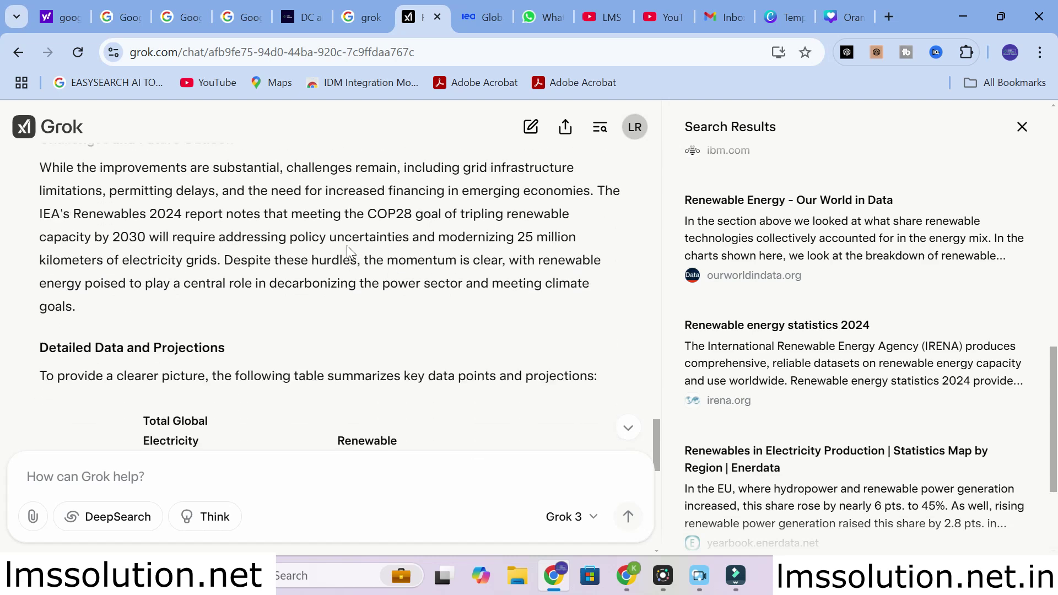
scroll(346, 245, down, 3)
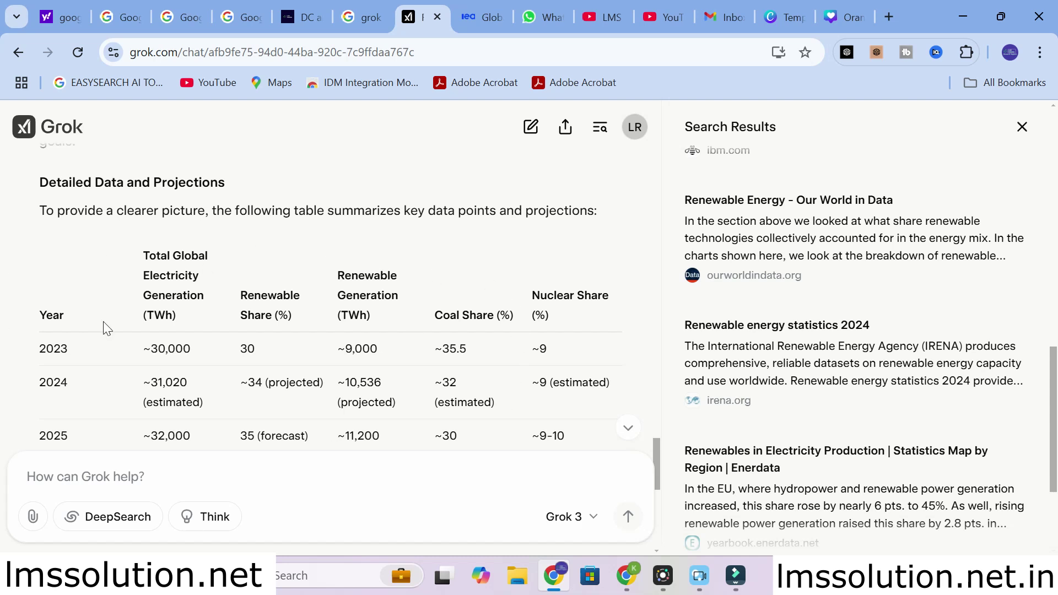
scroll(106, 329, down, 2)
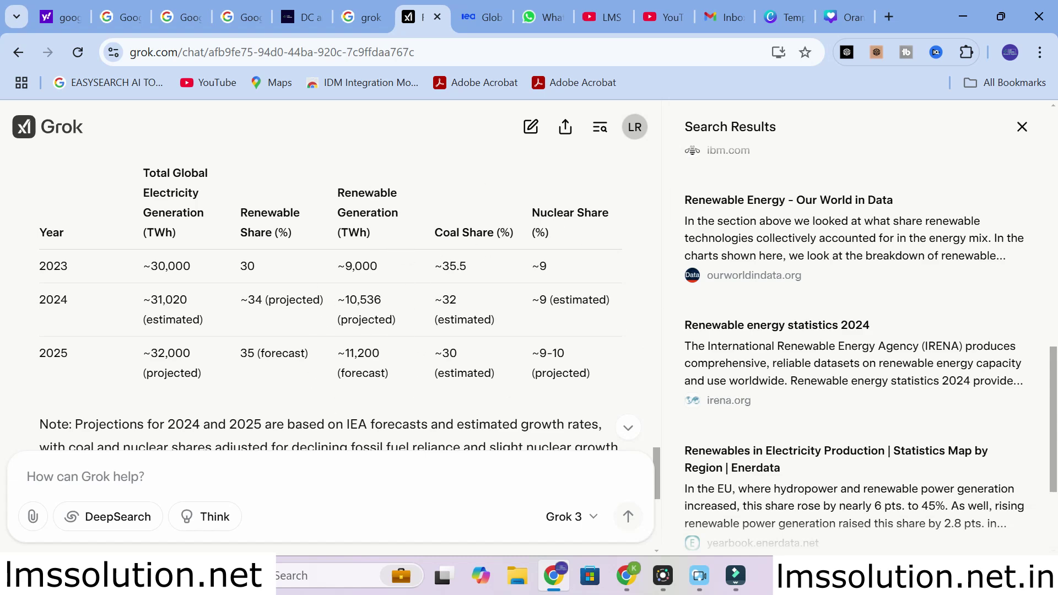
scroll(374, 358, down, 7)
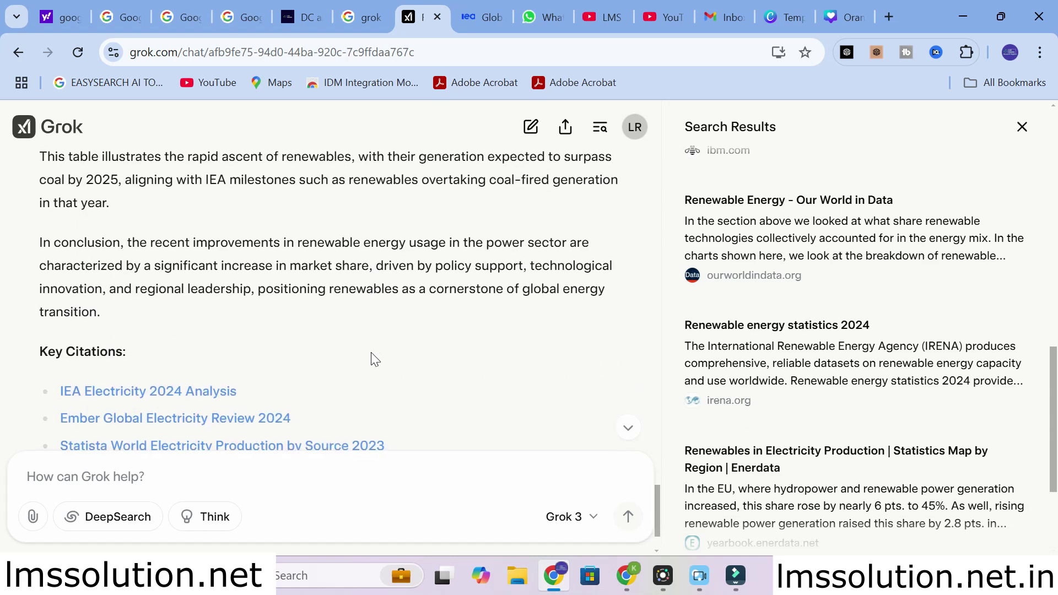
scroll(378, 292, down, 1)
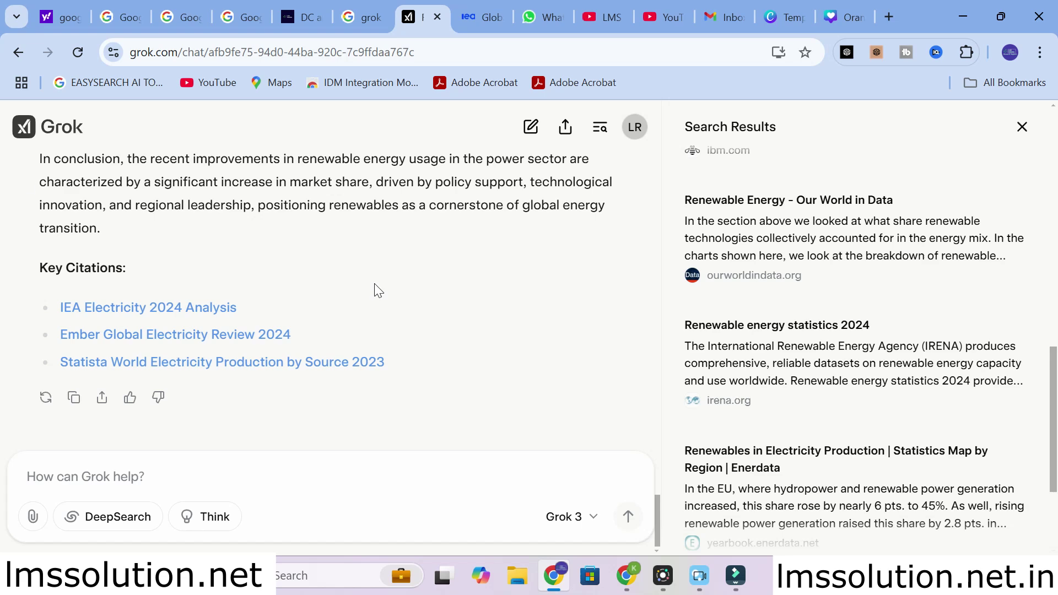
- Go back from the renewable energy report chat to the Grok home page
click(9, 55)
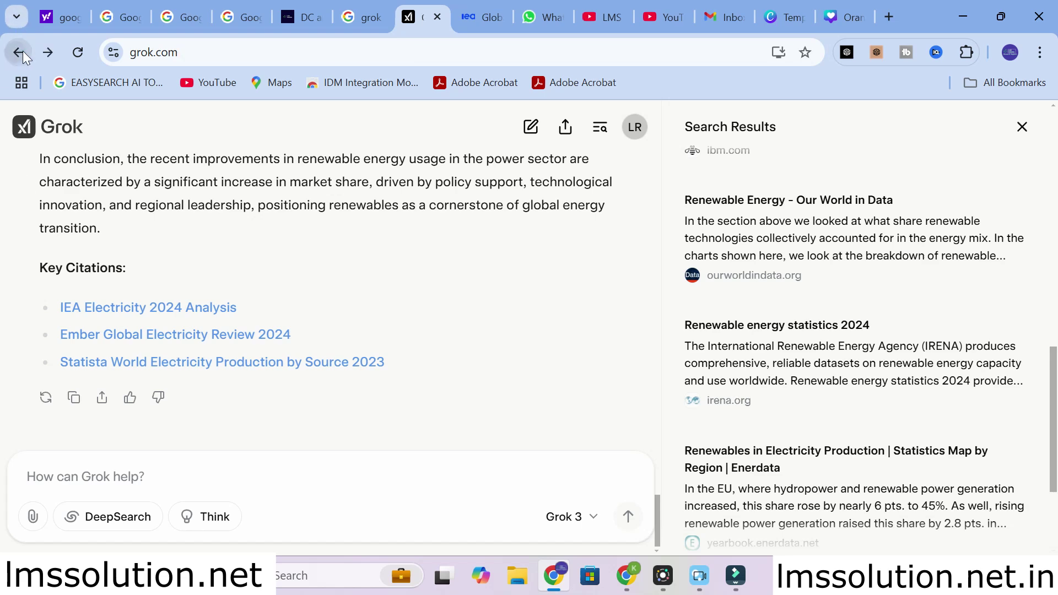
click(20, 52)
click(777, 408)
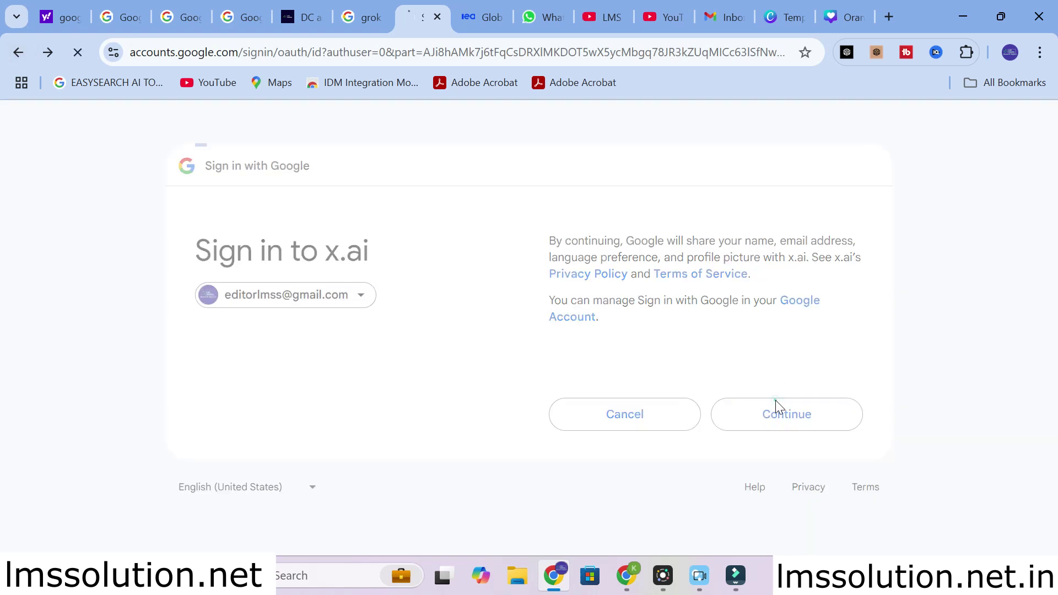
click(277, 519)
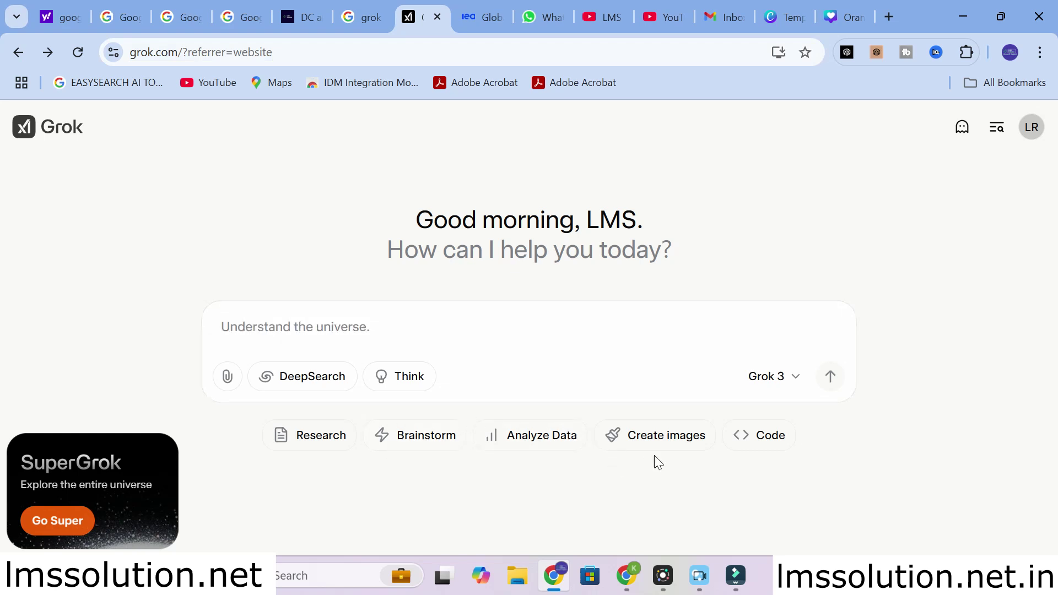
- Generate images using the 'Draw astronauts on the surface of the moon' picnic-in-spacesuits suggestion
click(670, 435)
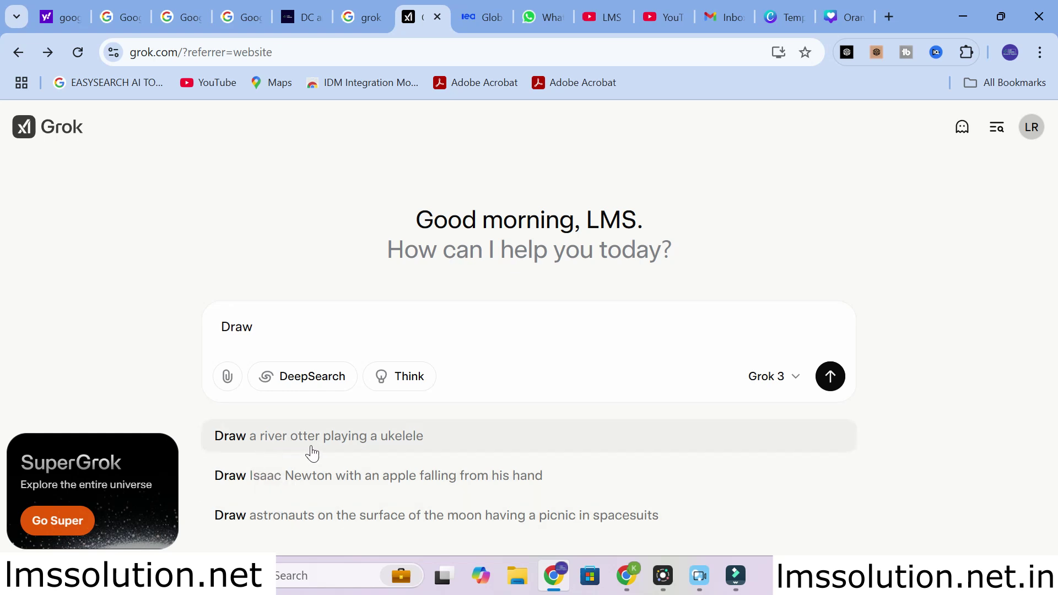
click(301, 524)
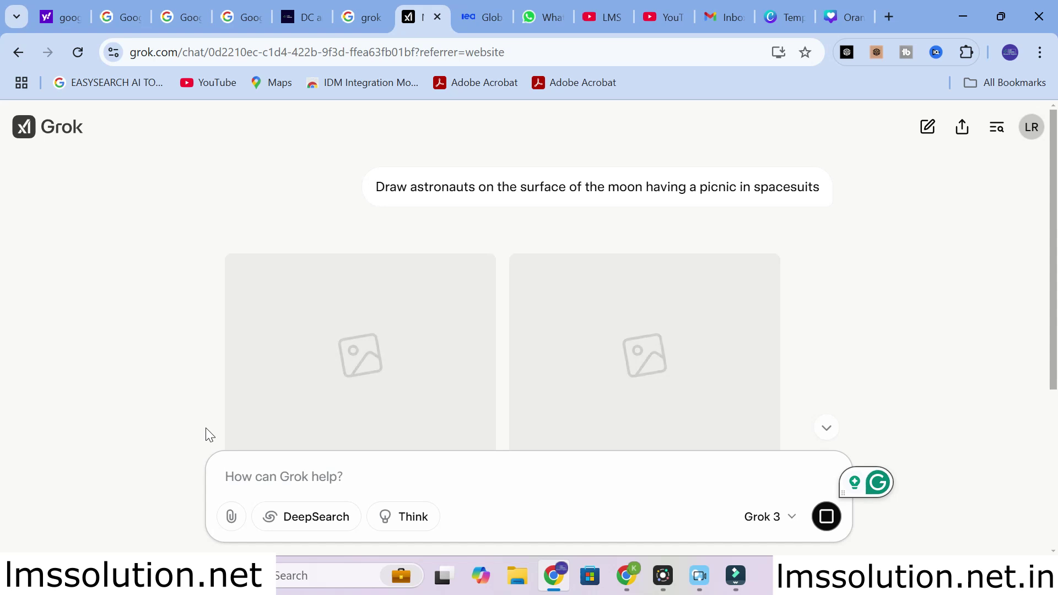
scroll(327, 345, down, 5)
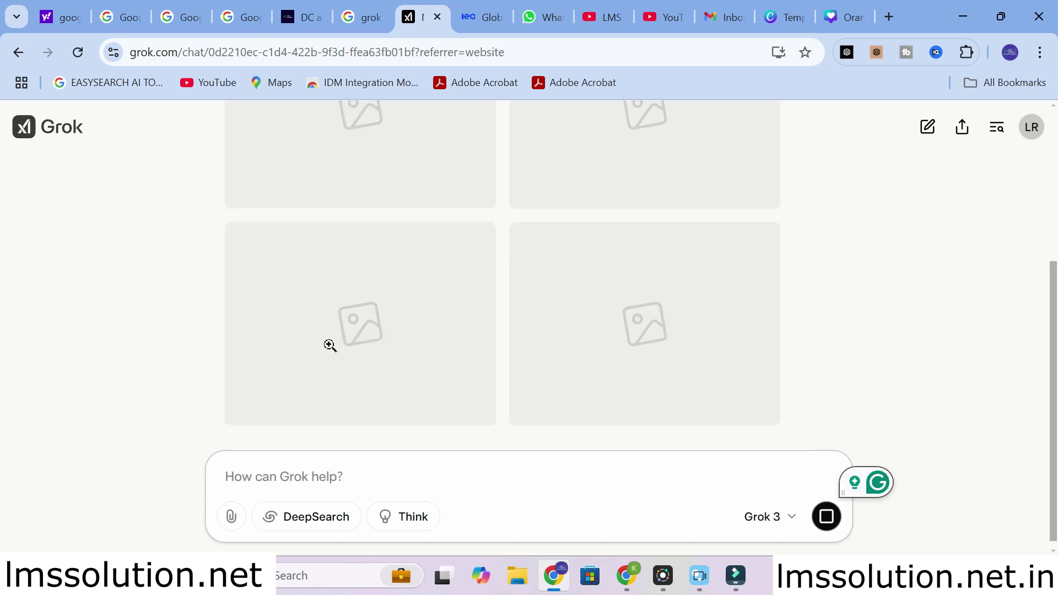
scroll(435, 299, up, 5)
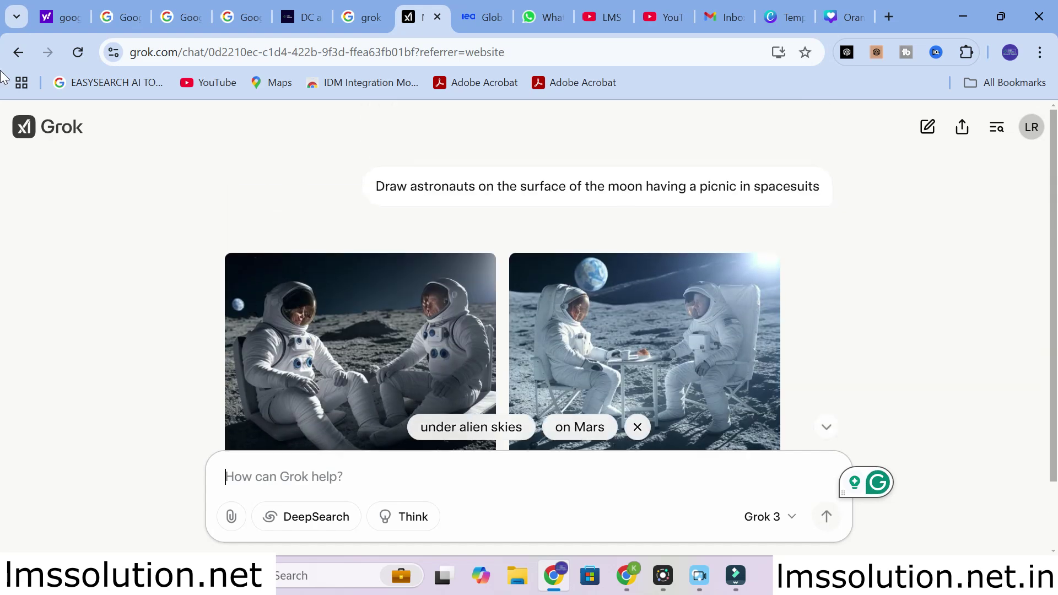
click(17, 59)
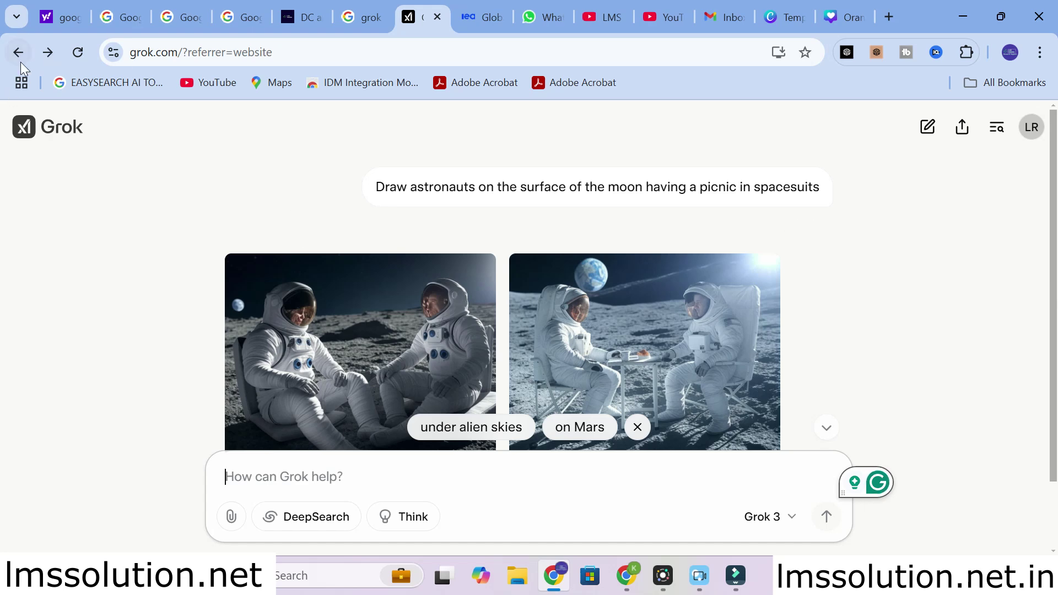
- From x.ai, reopen Grok and type 'generate an abstrct for the research paper titled iot based applications'
click(19, 56)
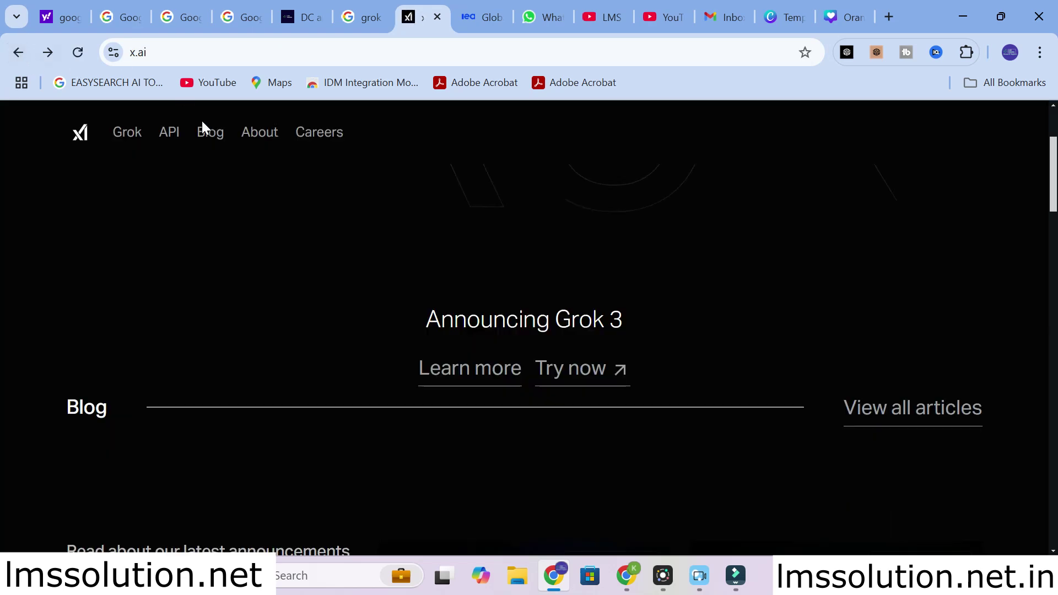
click(584, 370)
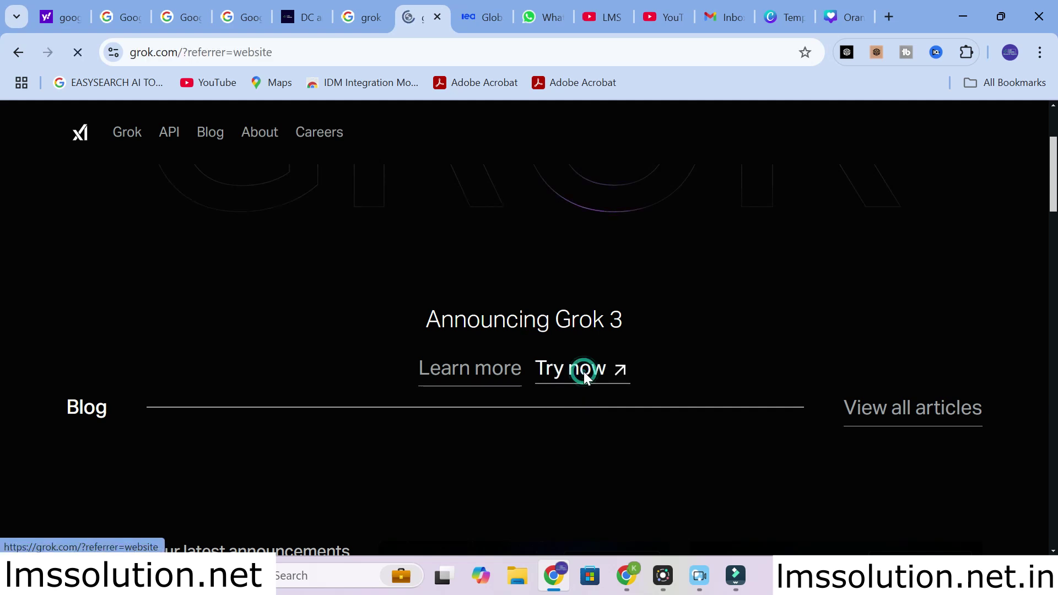
click(298, 336)
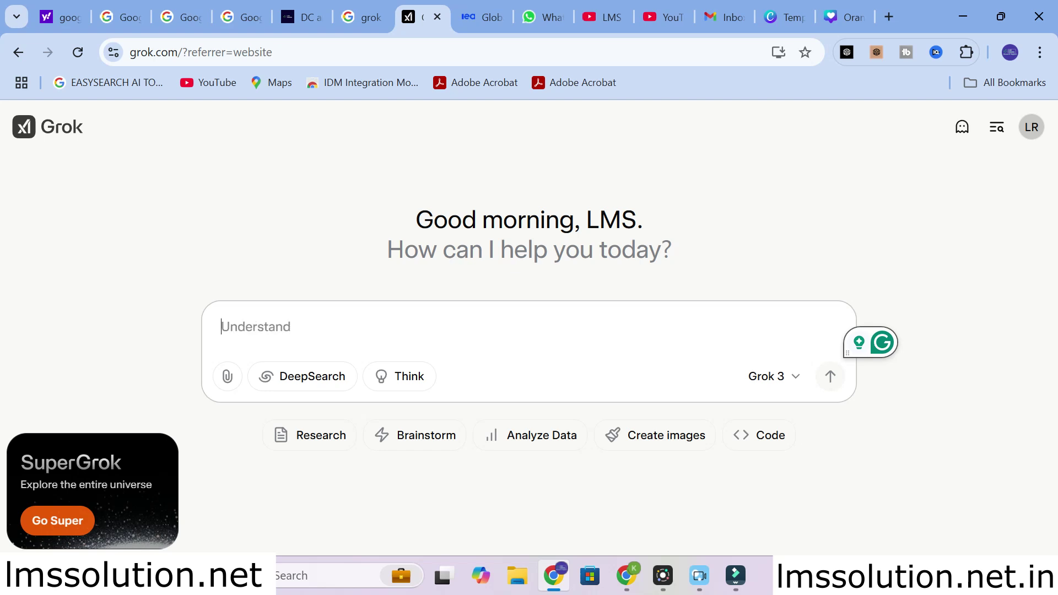
text(g)
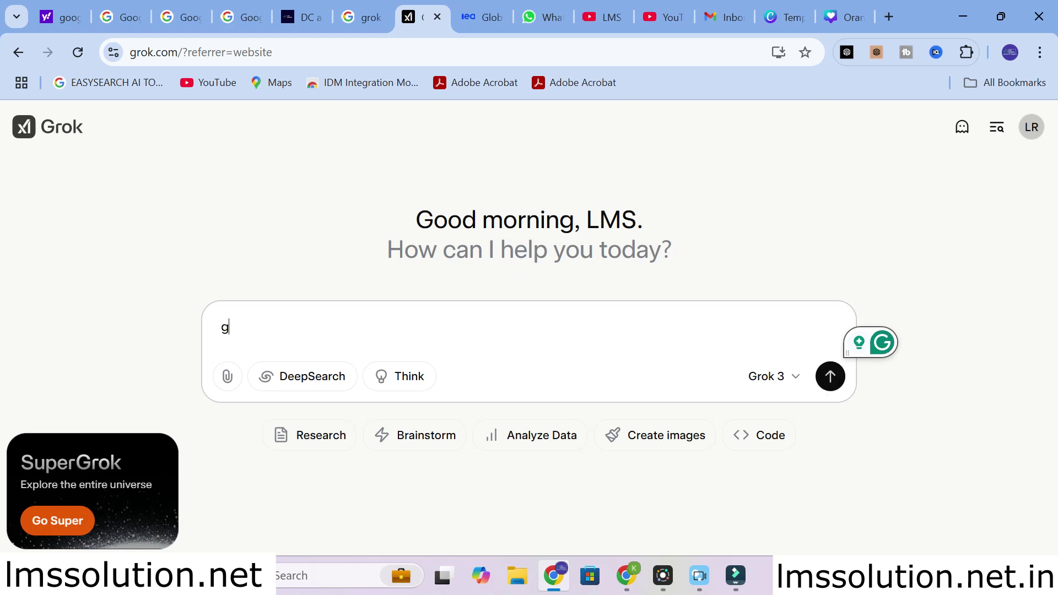
text(enerate an)
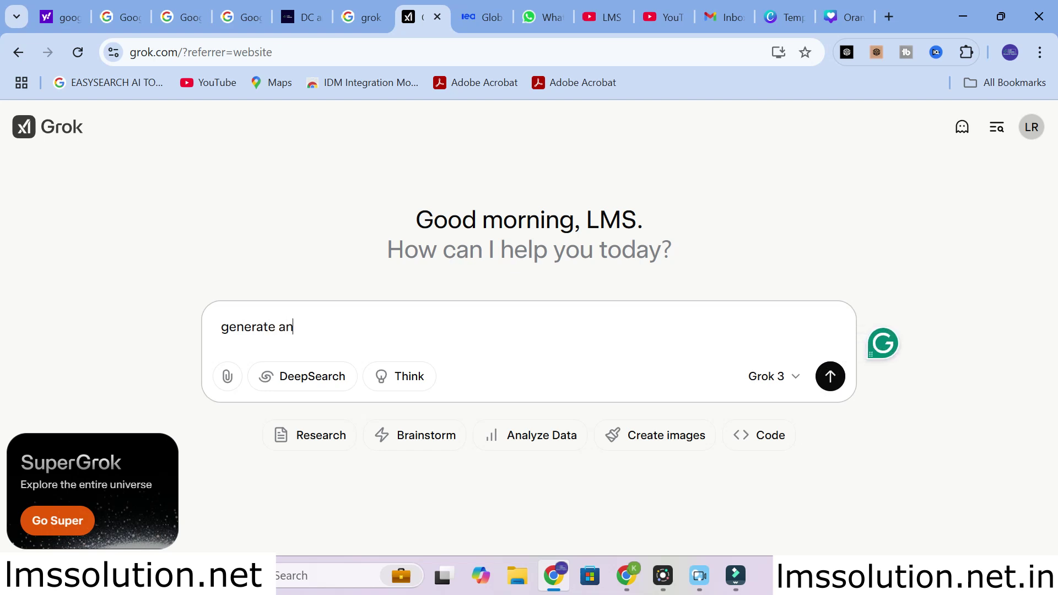
text( abstrct for the resea)
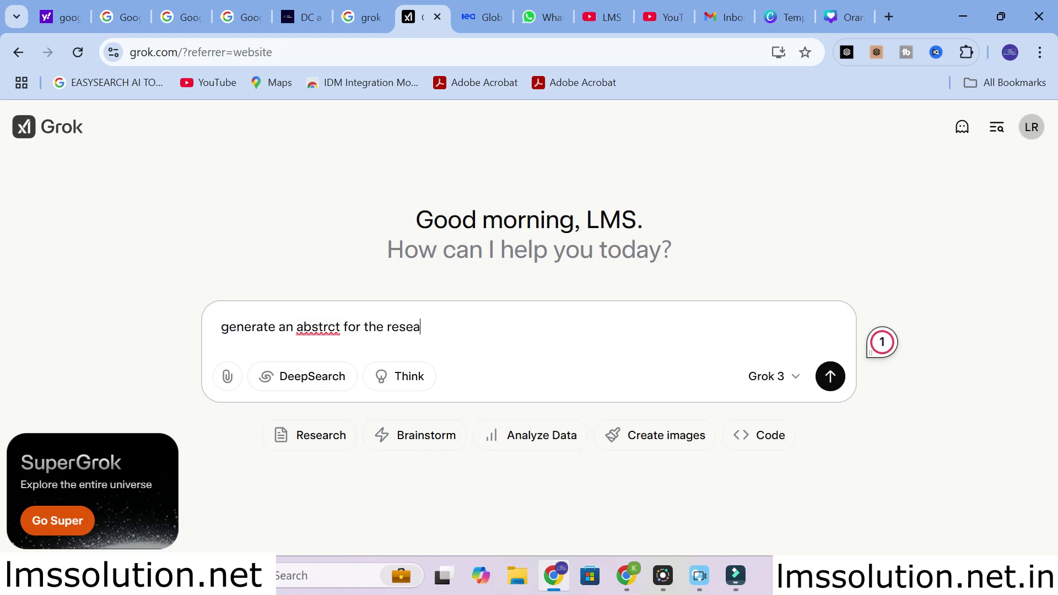
text(rch paper titled)
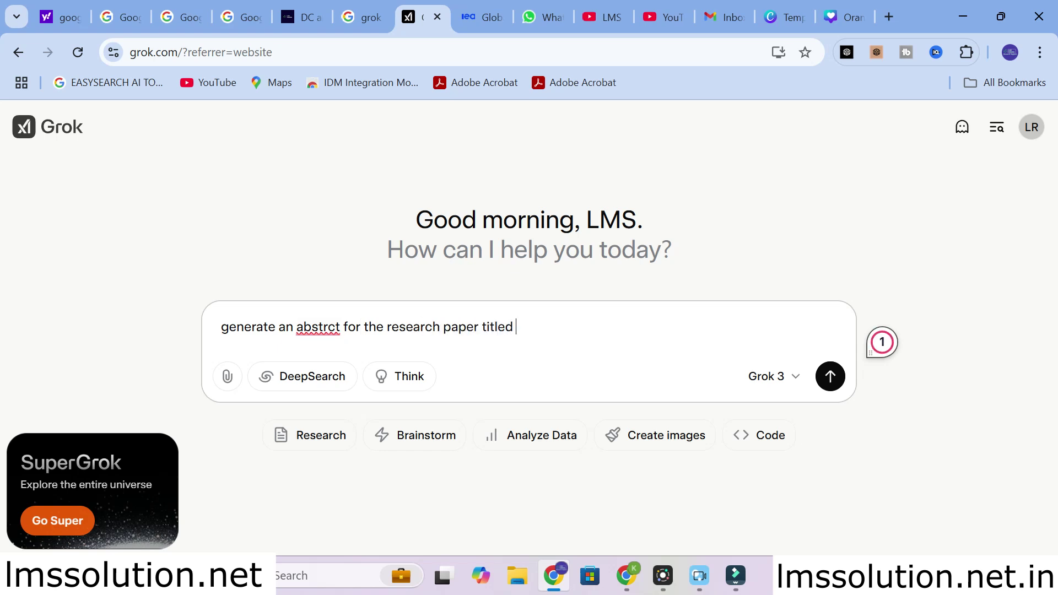
text( iot based applications)
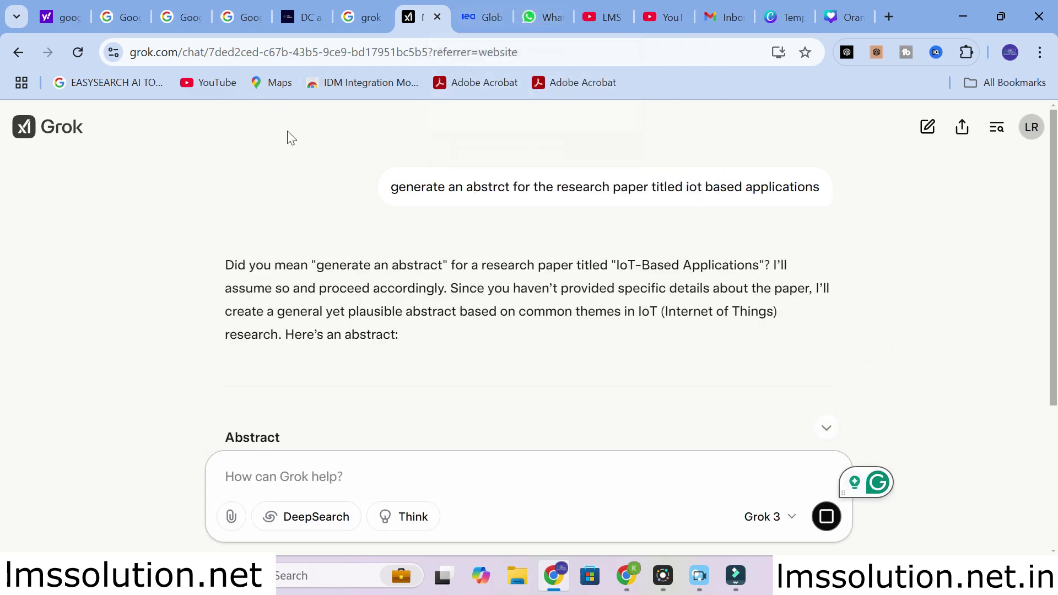
scroll(350, 246, up, 3)
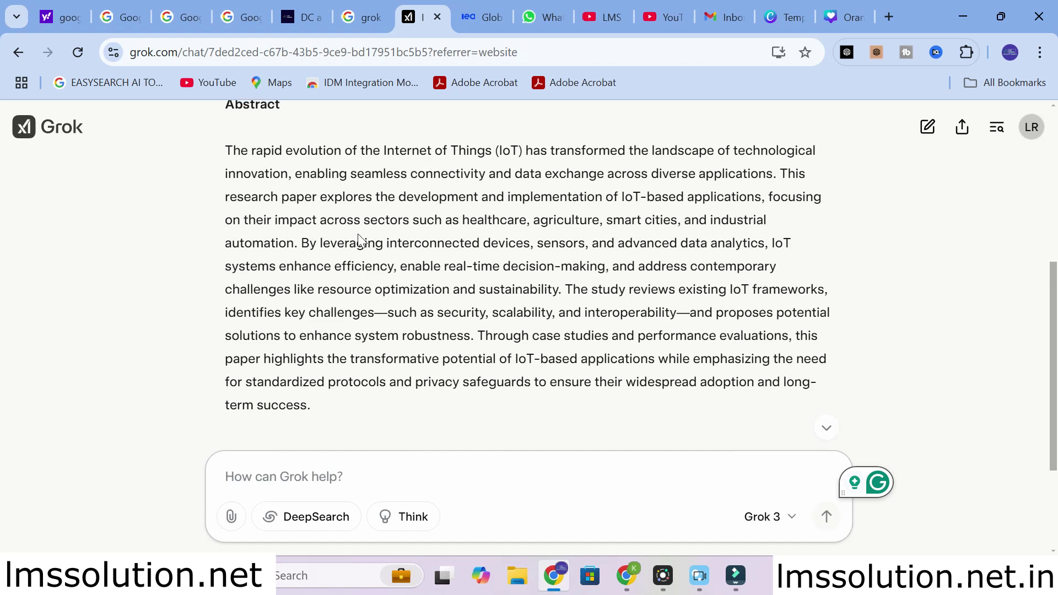
scroll(358, 236, up, 2)
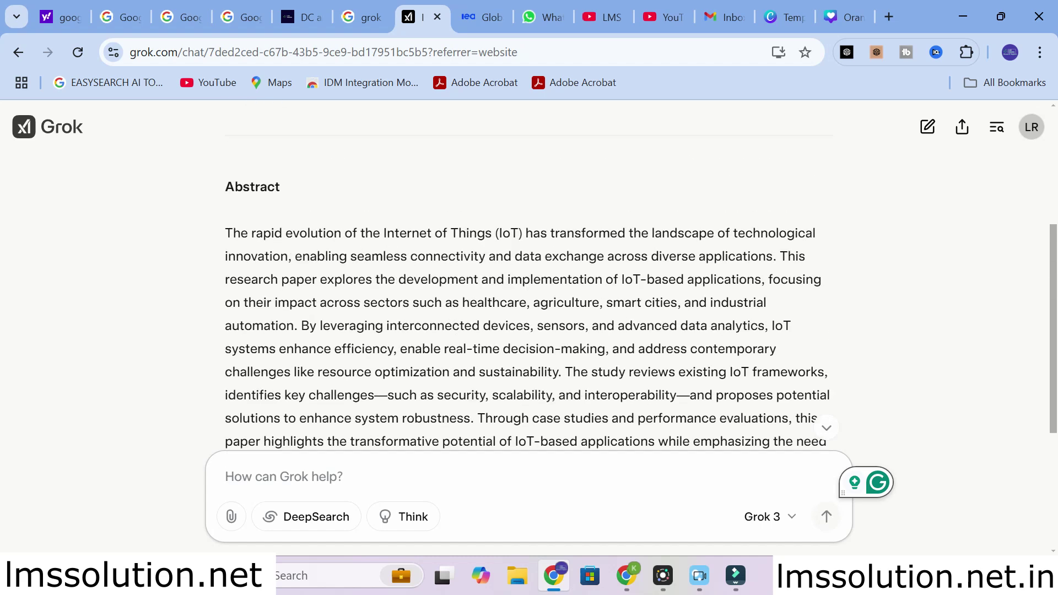
scroll(353, 275, down, 2)
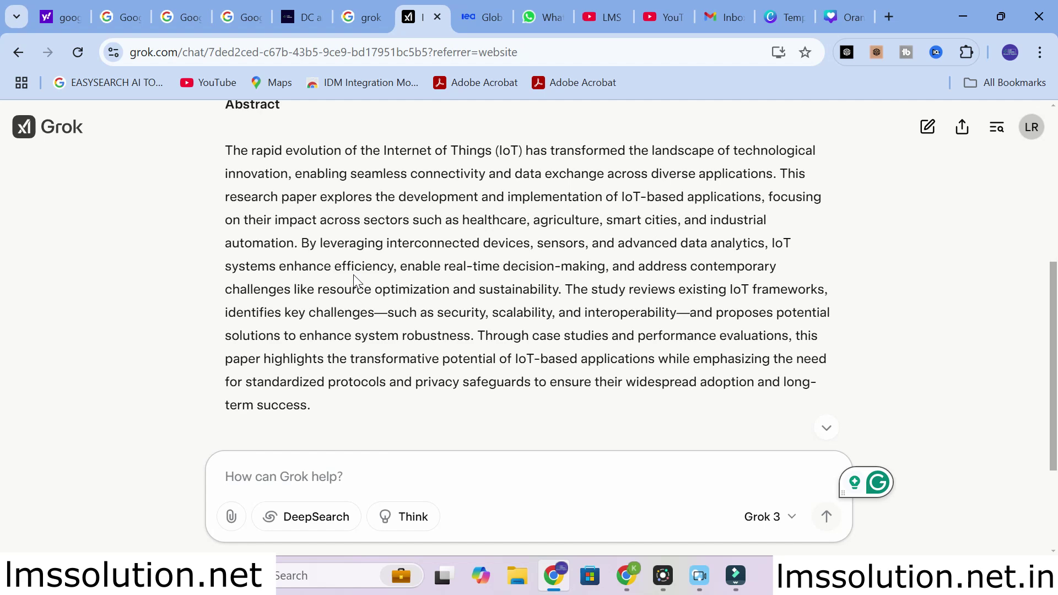
scroll(356, 280, down, 3)
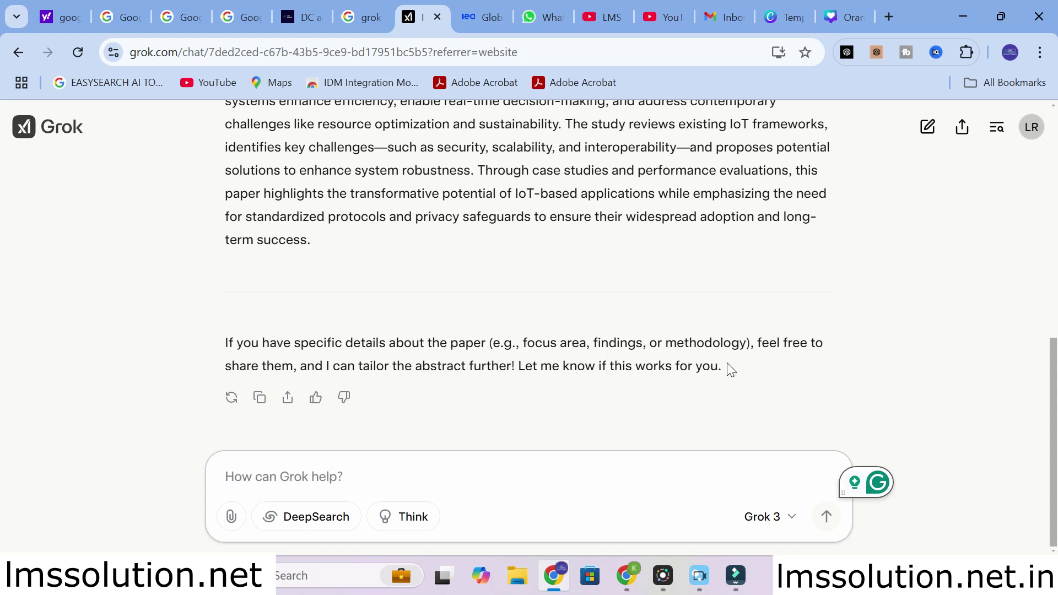
drag(617, 343, 746, 343)
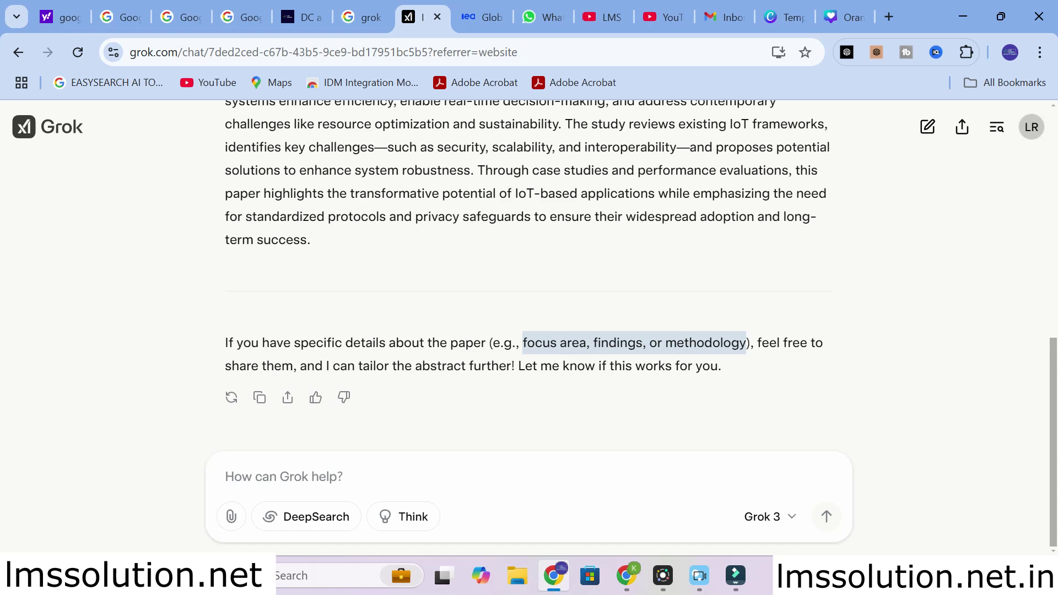
scroll(451, 209, up, 5)
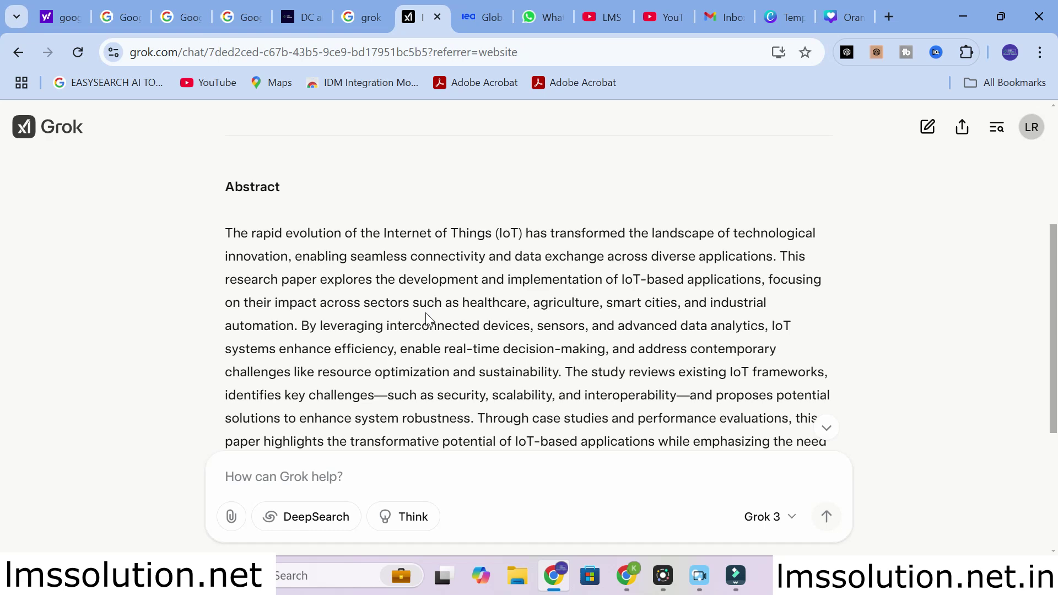
scroll(425, 313, down, 1)
scroll(527, 276, down, 1)
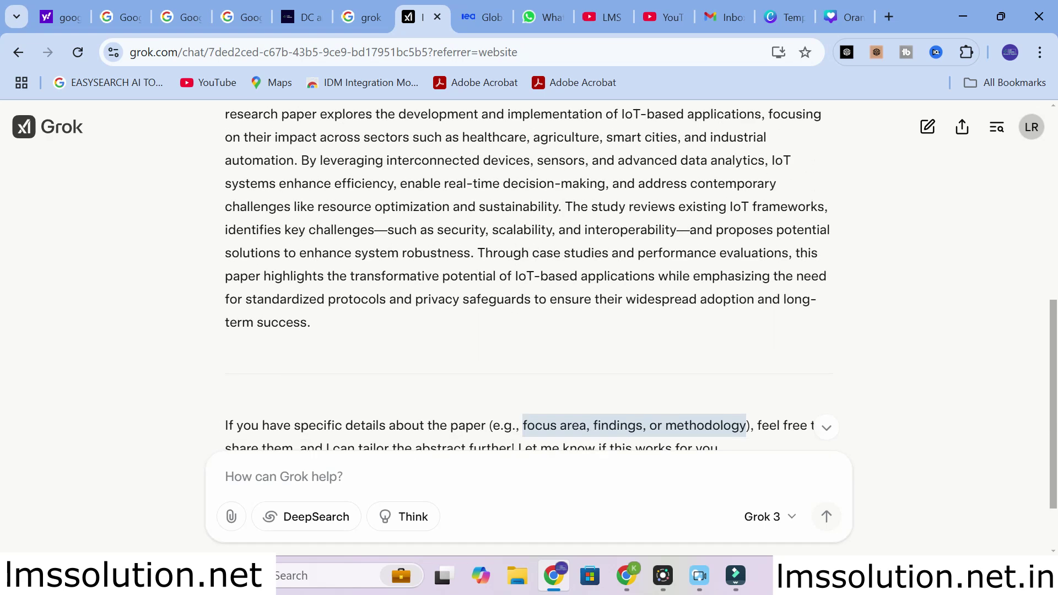
click(231, 518)
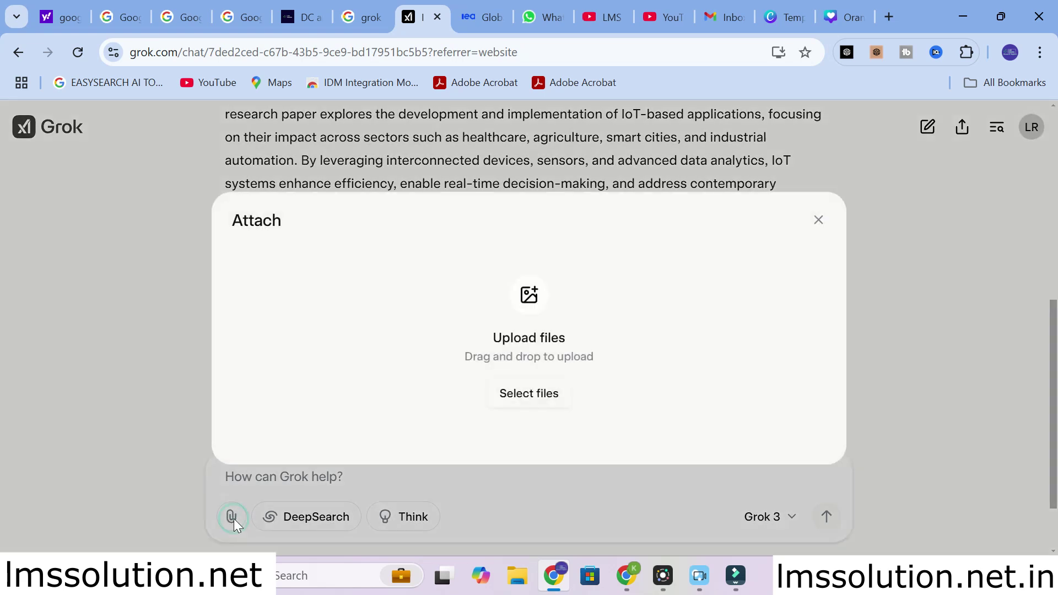
- Attach the chart image 1.png from Pictures > Screenshots
click(514, 394)
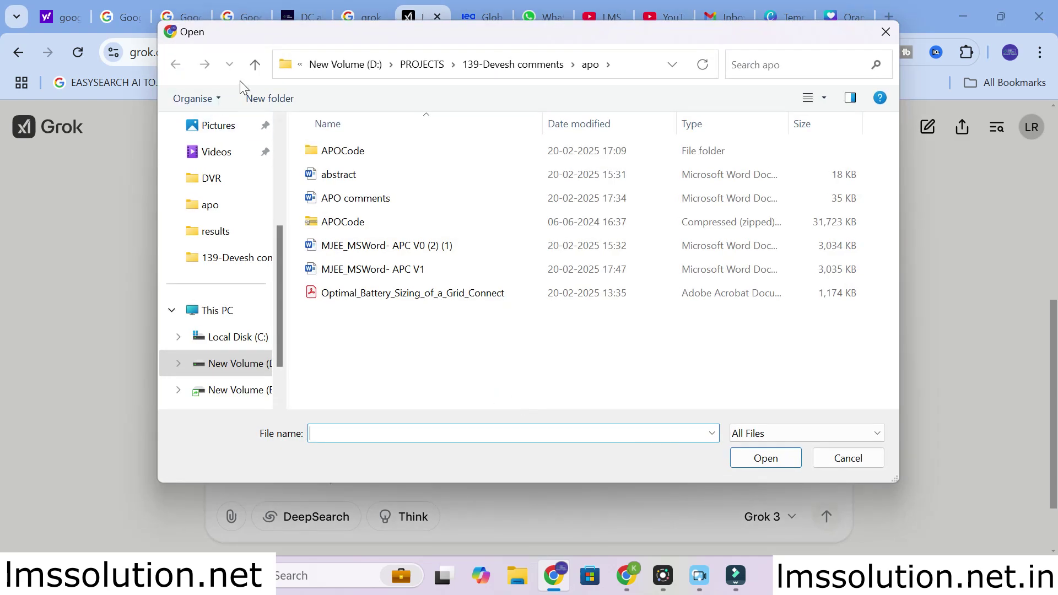
click(221, 126)
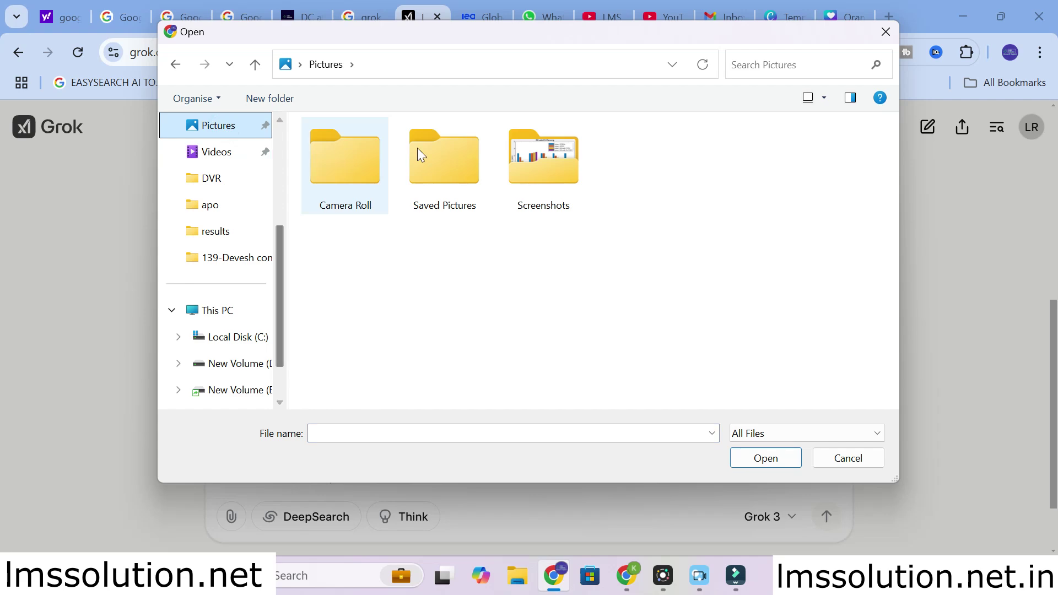
double_click(543, 165)
click(345, 171)
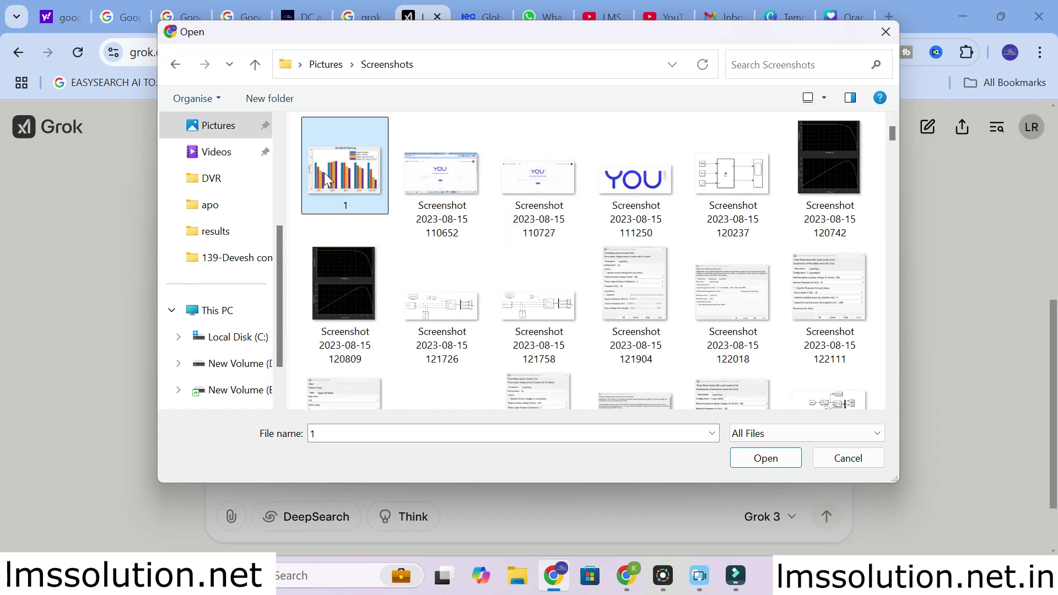
click(766, 458)
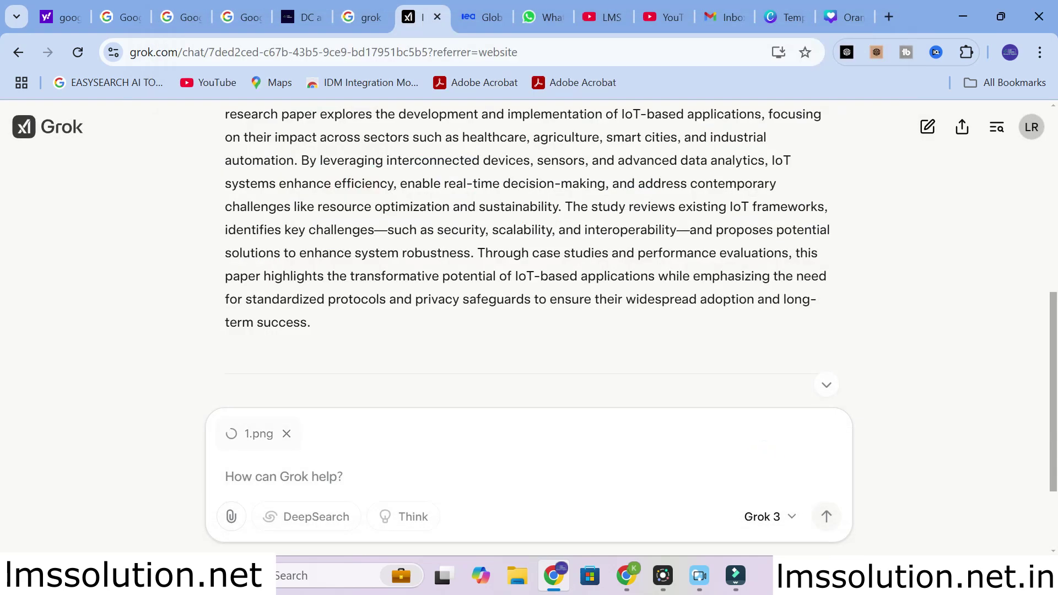
- Send the prompt 'explain the attached image' with the chart
click(299, 475)
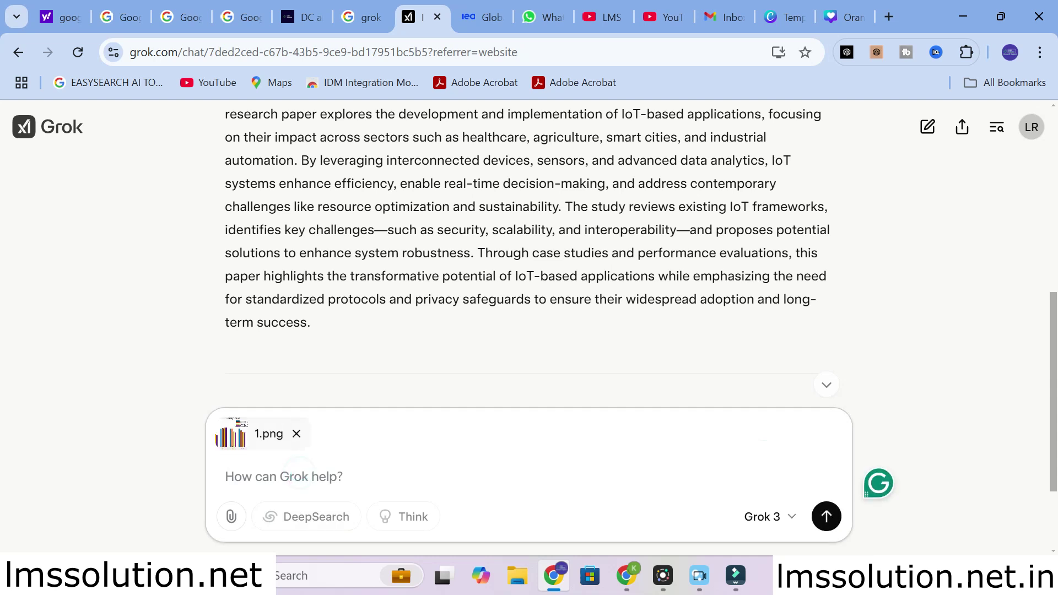
text(explain t)
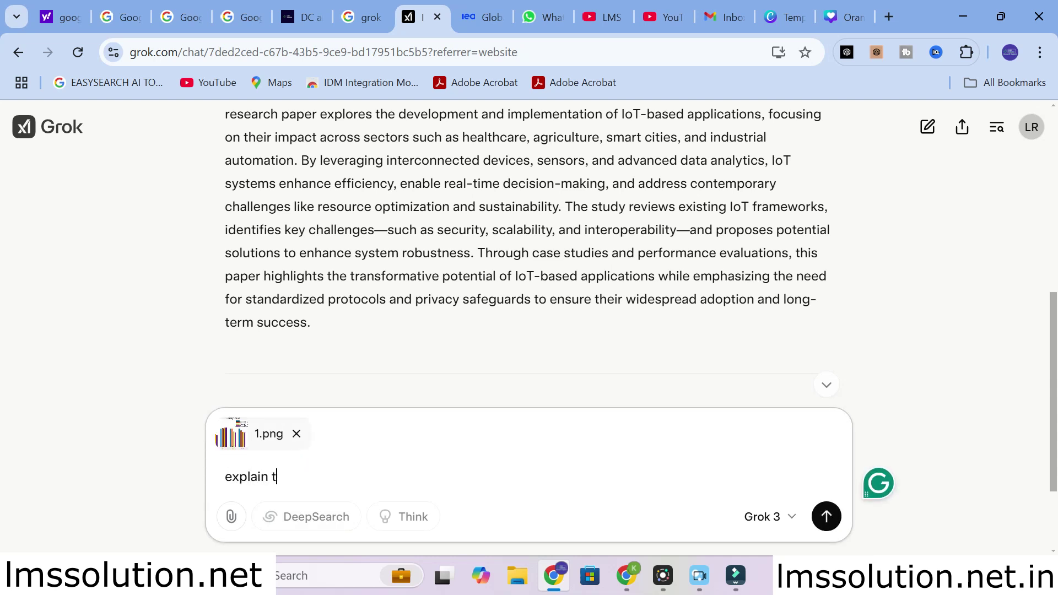
text(he attached image)
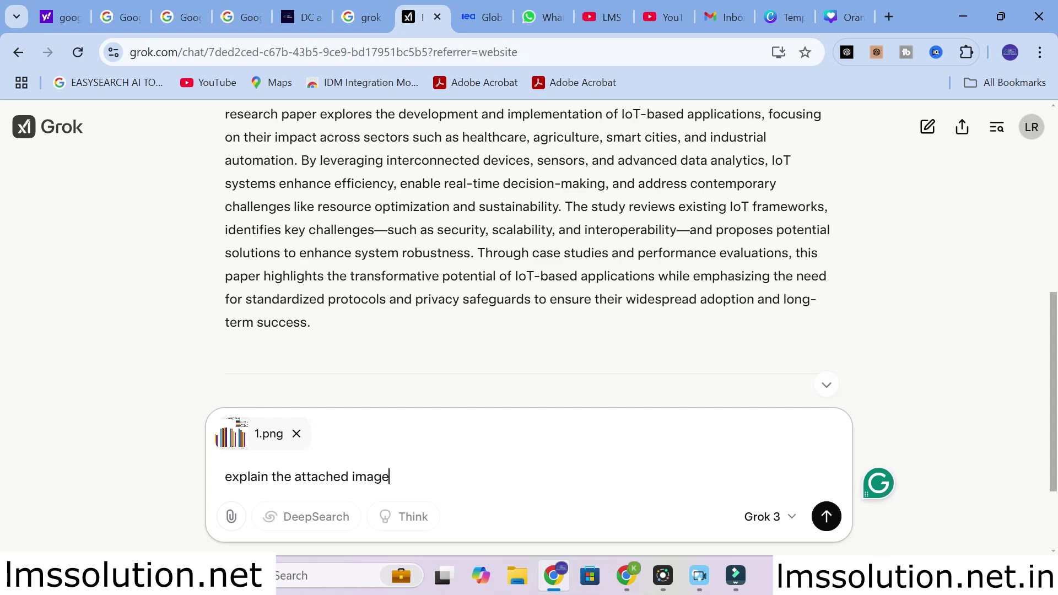
key(Return)
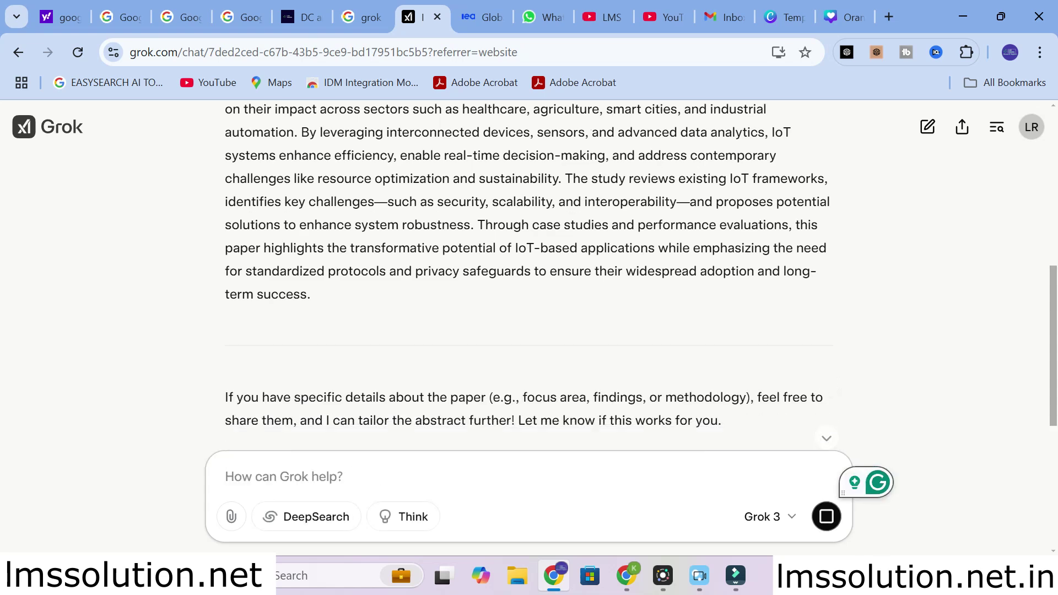